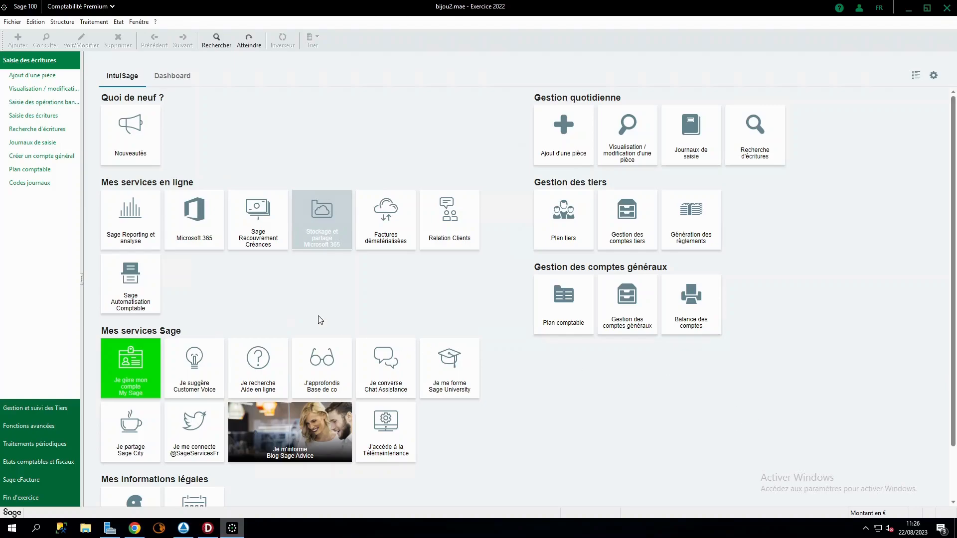
Review the options and storage location in the DGFiP entries file generator, and close it without generating
click(92, 23)
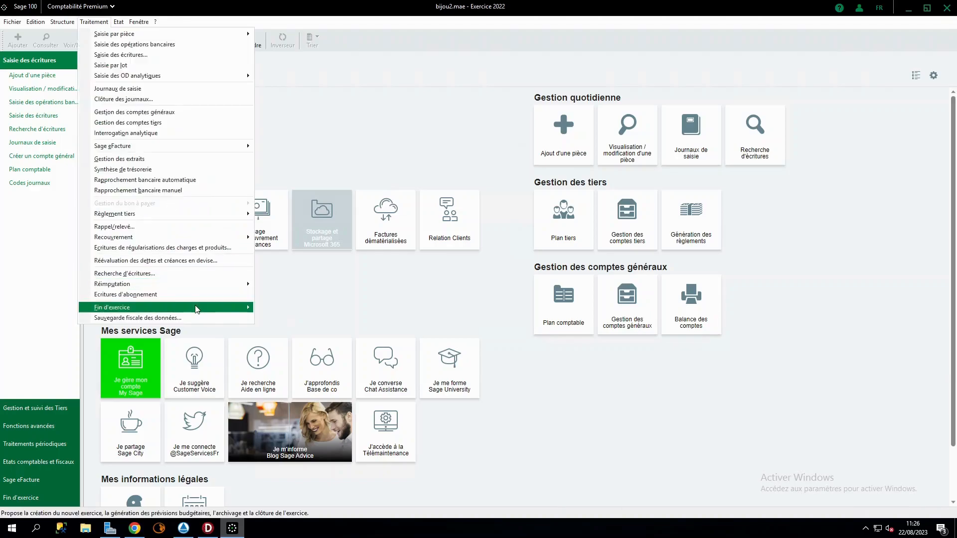
mouse_move(197, 309)
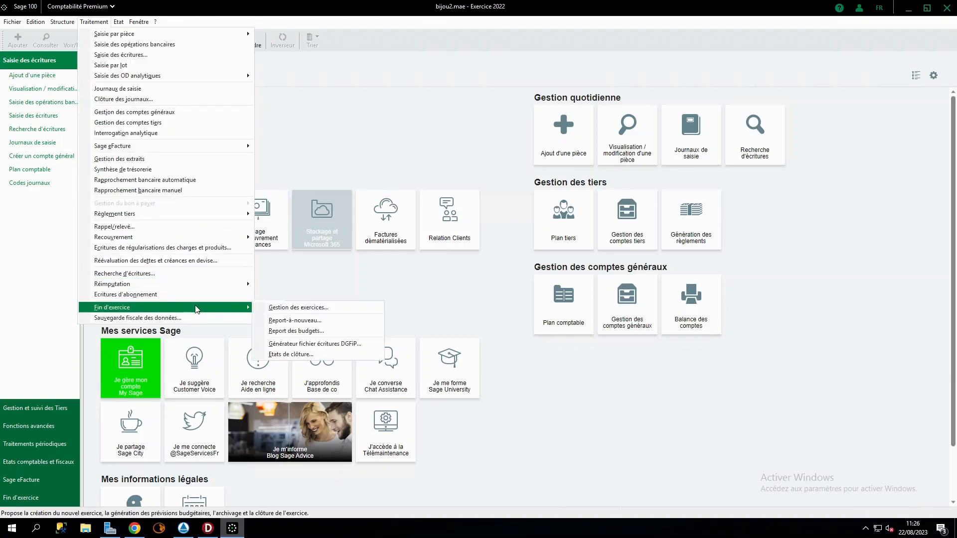
click(373, 345)
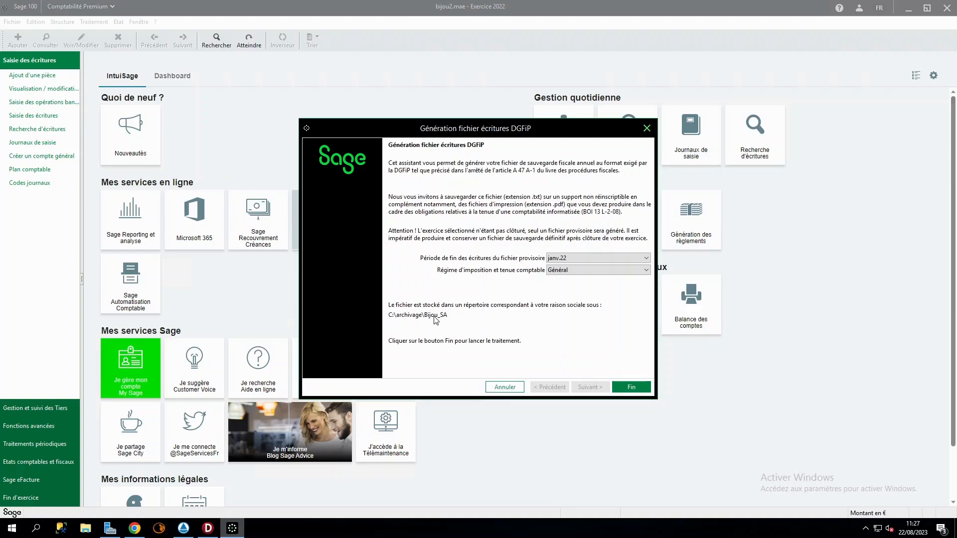
click(500, 389)
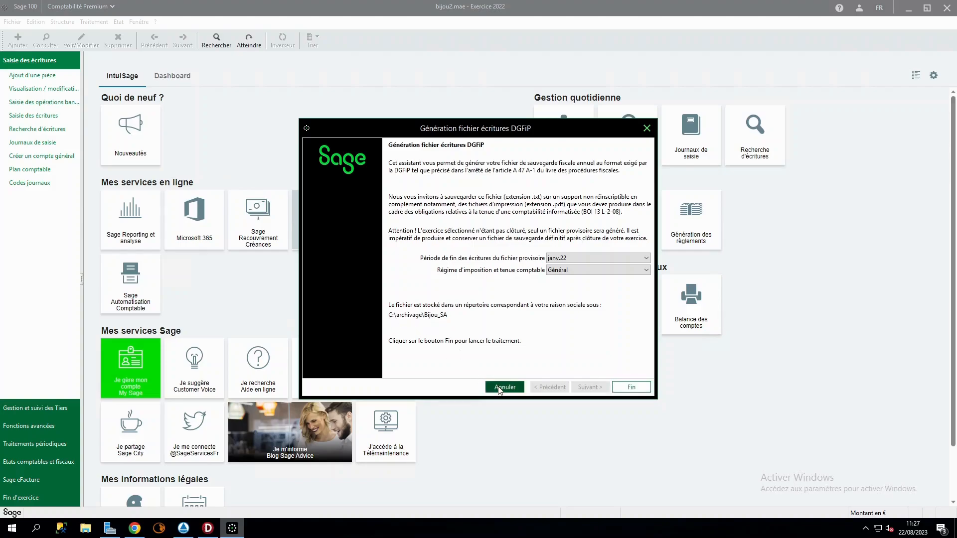
Check which directory is set for fiscal data archiving in the general customization settings
click(142, 23)
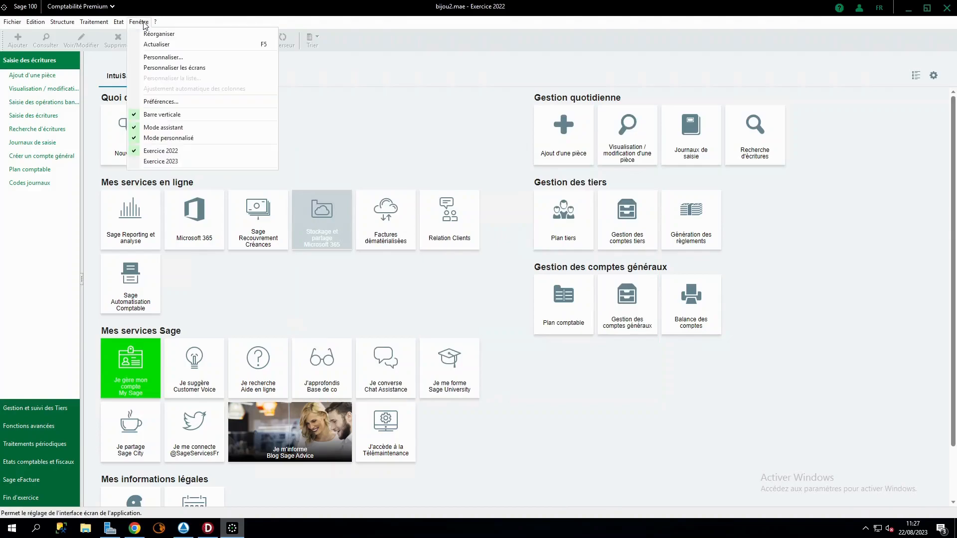
click(152, 57)
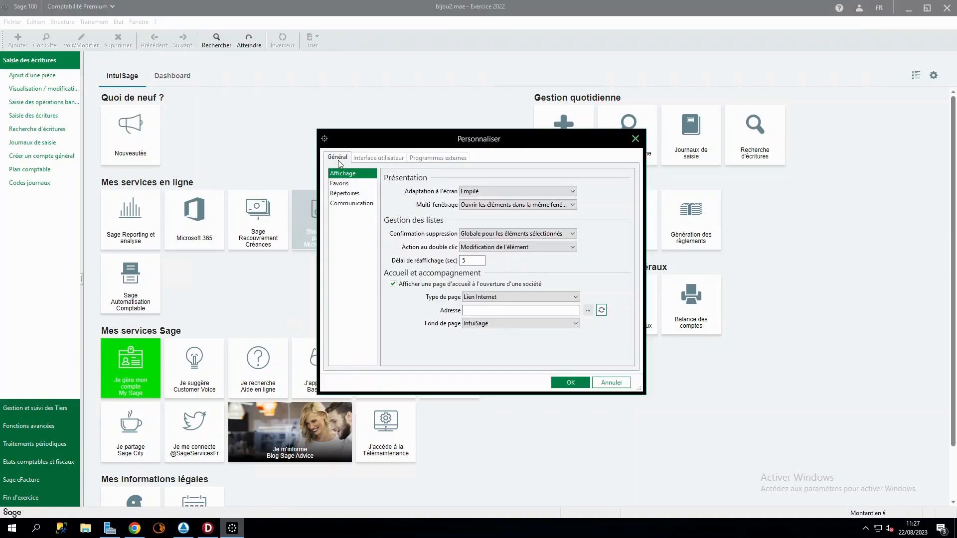
click(348, 195)
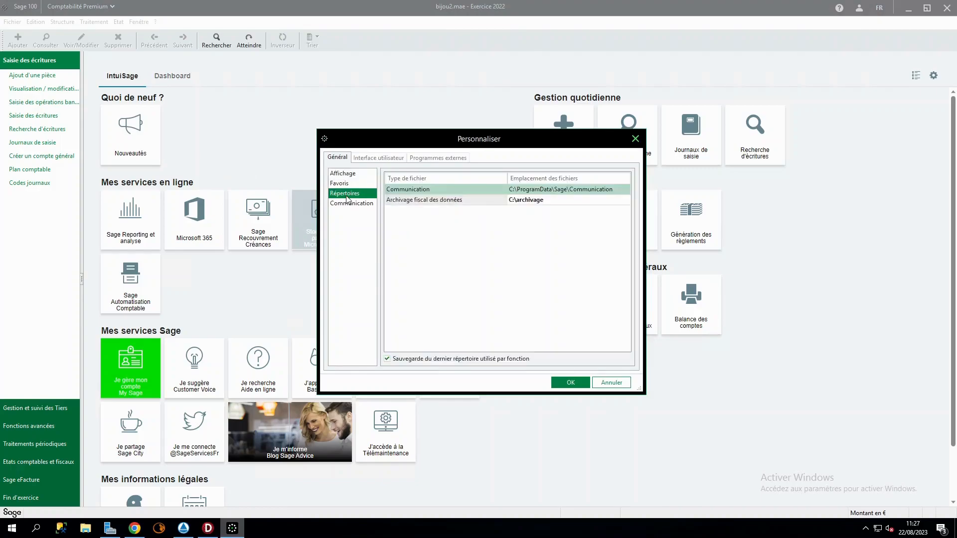
click(579, 200)
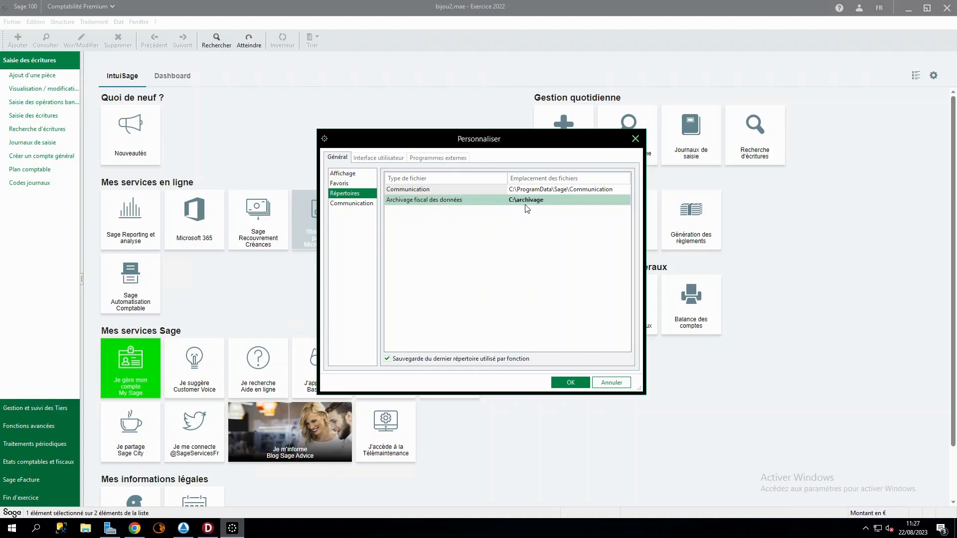
click(577, 384)
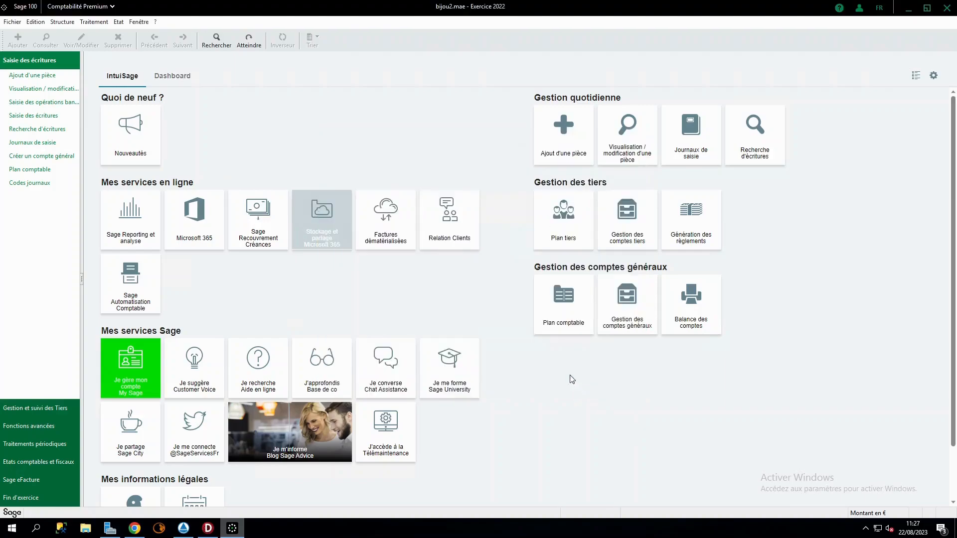
Check the company name (Raison sociale) in the company's identification parameters
click(11, 23)
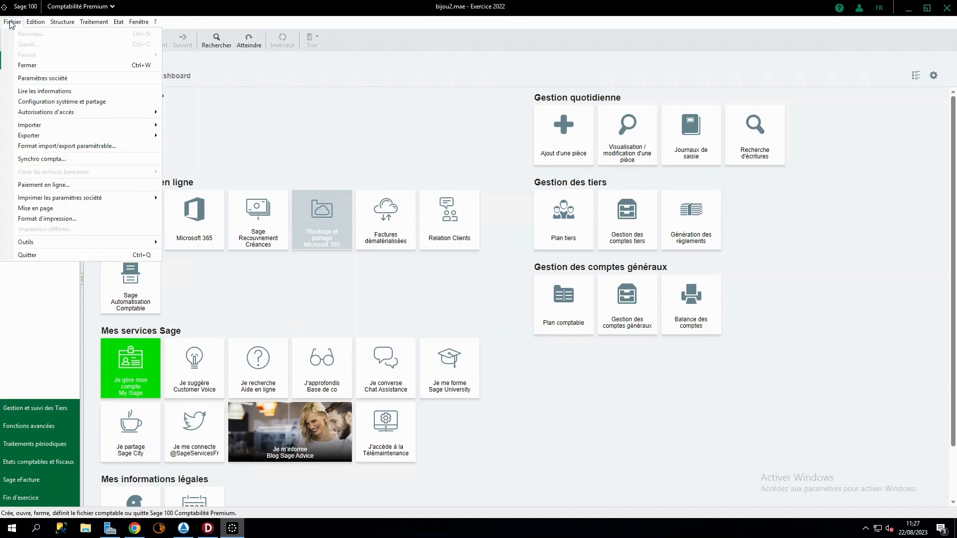
click(38, 80)
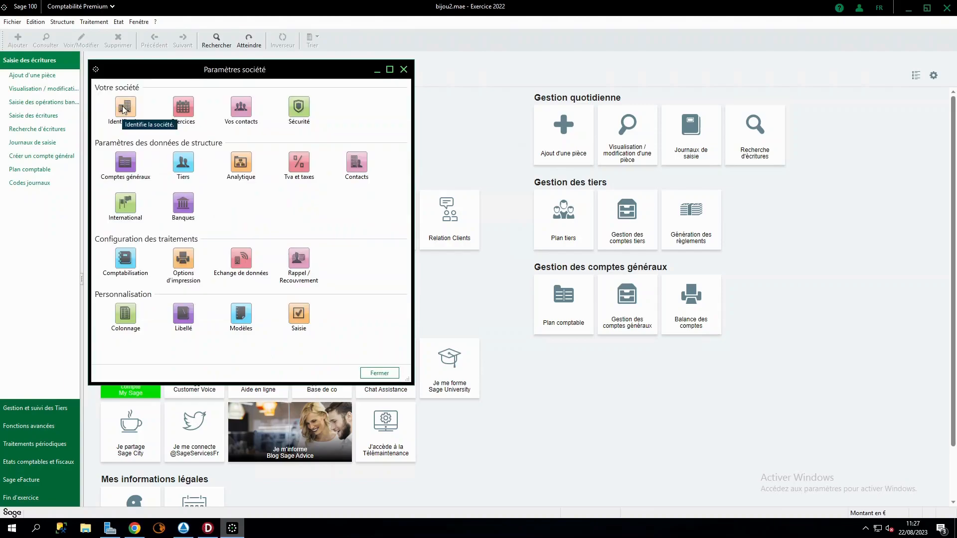
click(125, 106)
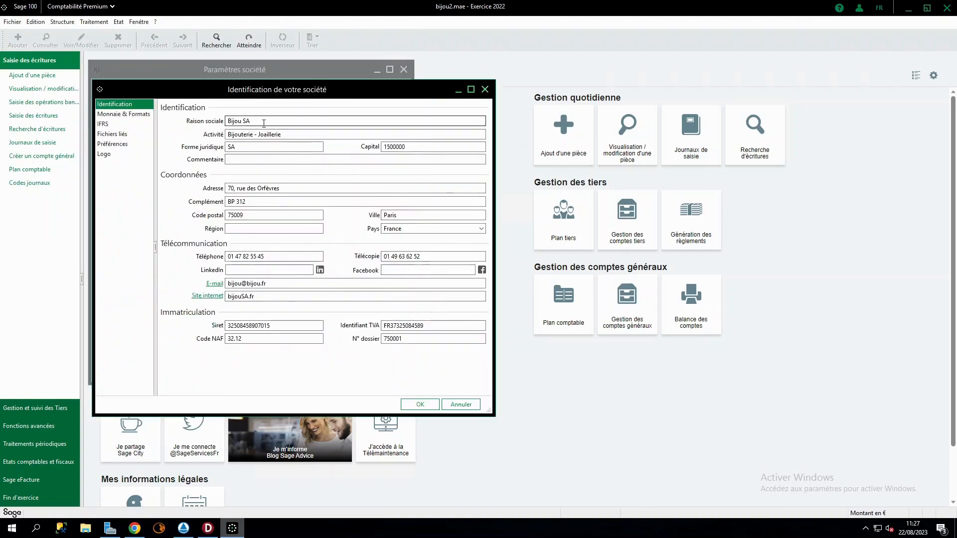
drag(270, 120, 222, 121)
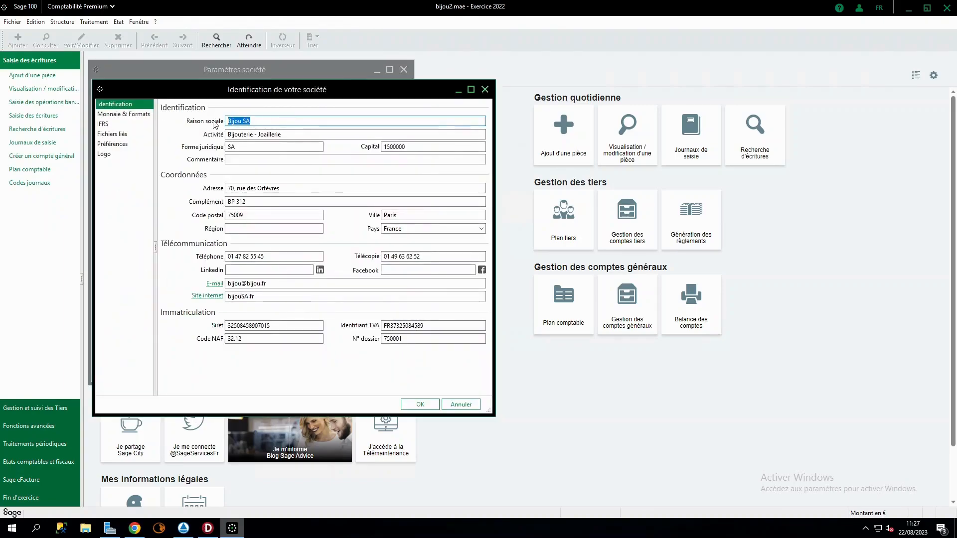
click(276, 122)
drag(276, 122, 218, 123)
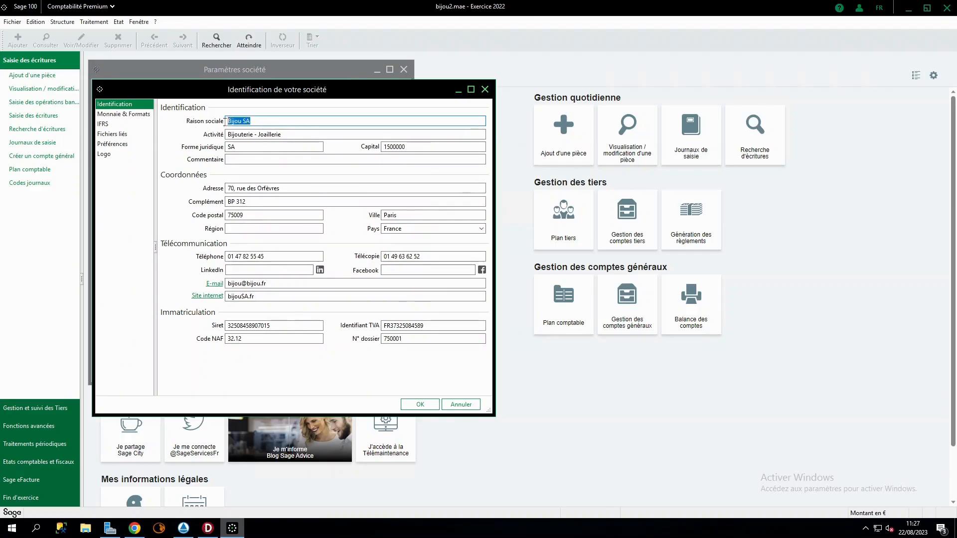
click(419, 405)
click(378, 375)
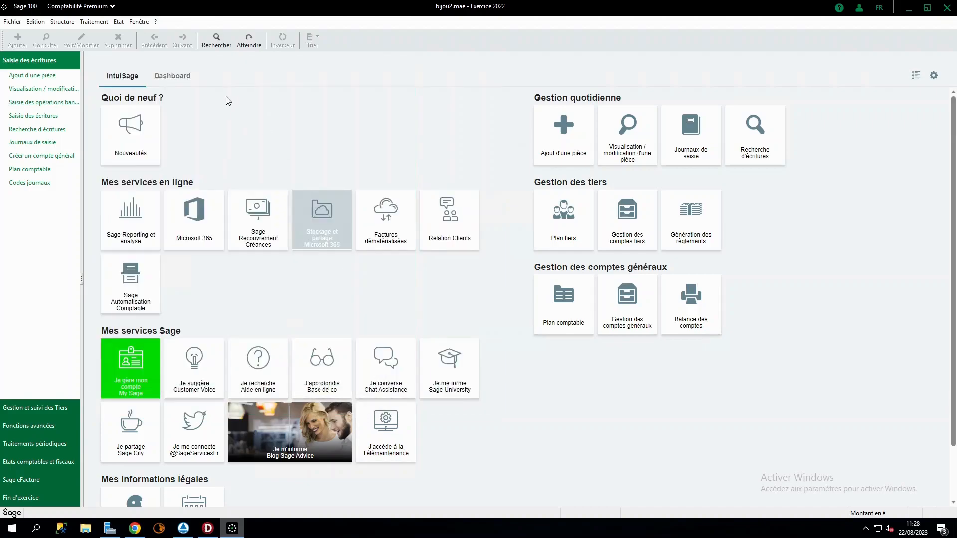
Check the active fiscal year and examine the print and closure status of its entry journals
click(138, 22)
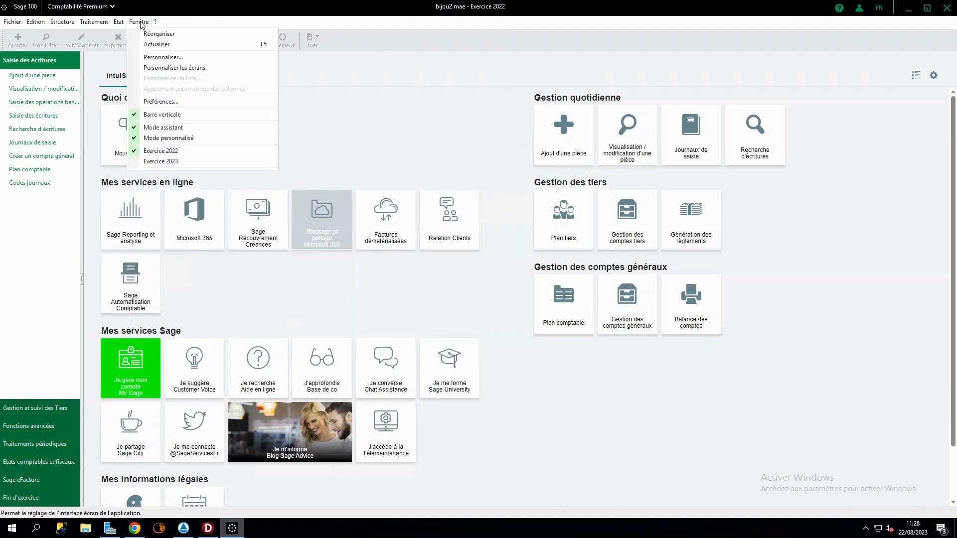
click(172, 161)
click(93, 21)
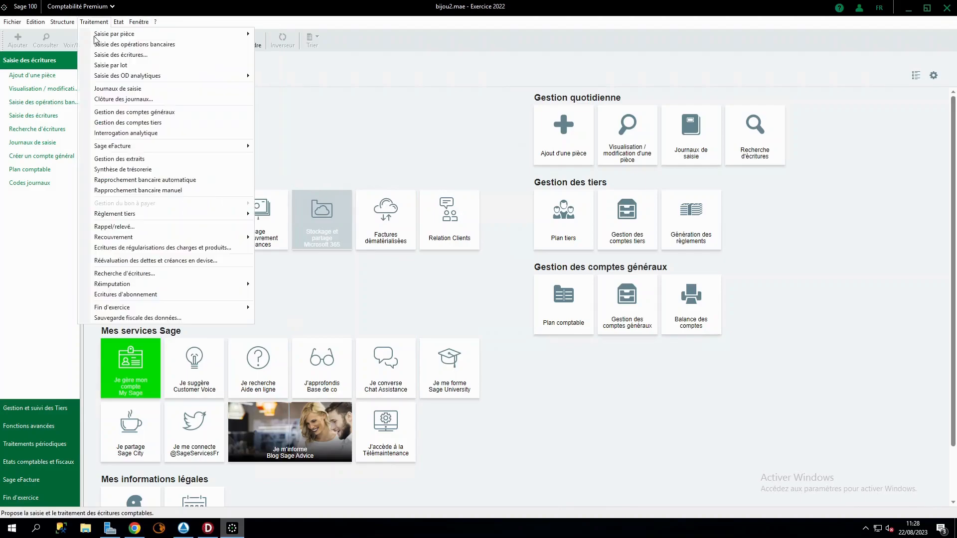
click(114, 90)
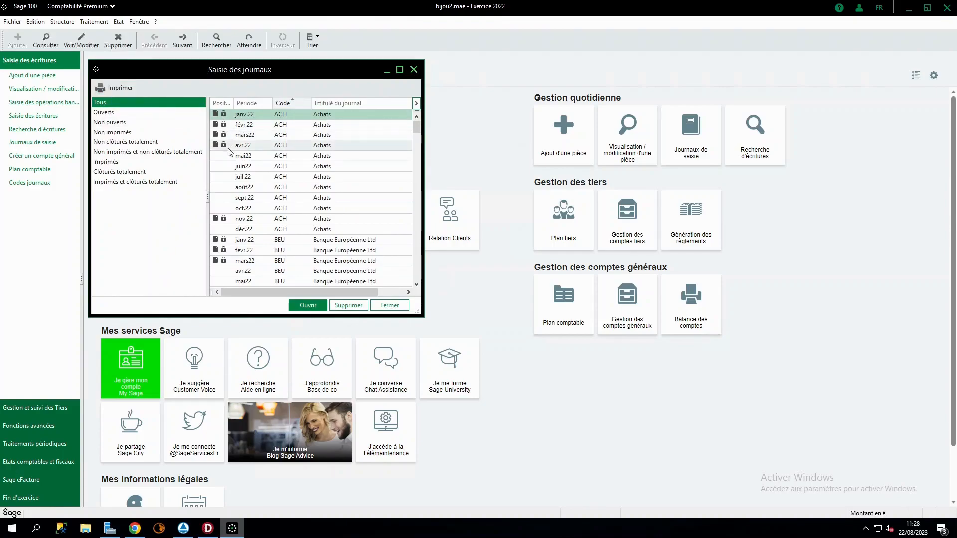
click(296, 149)
scroll(298, 152, down, 15)
scroll(298, 152, down, 15)
scroll(297, 152, down, 10)
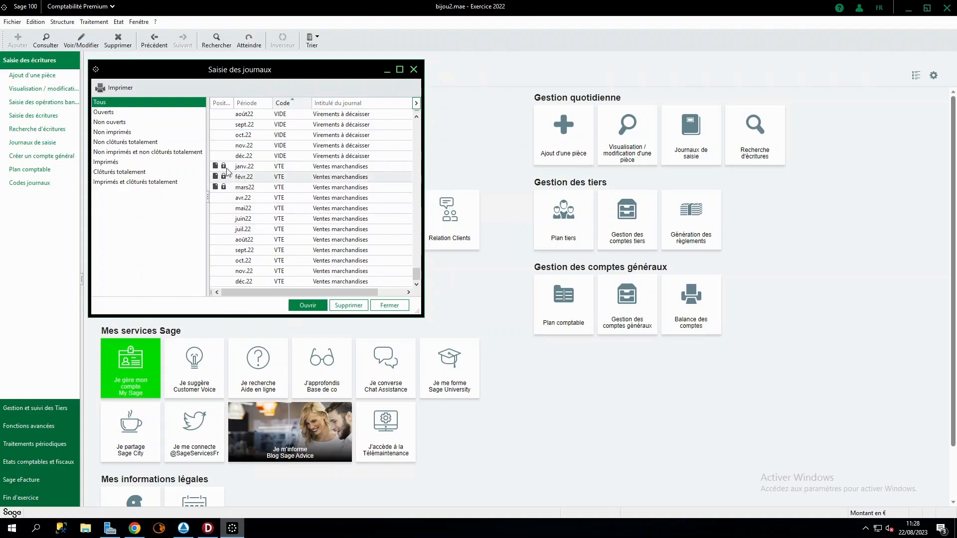
click(389, 305)
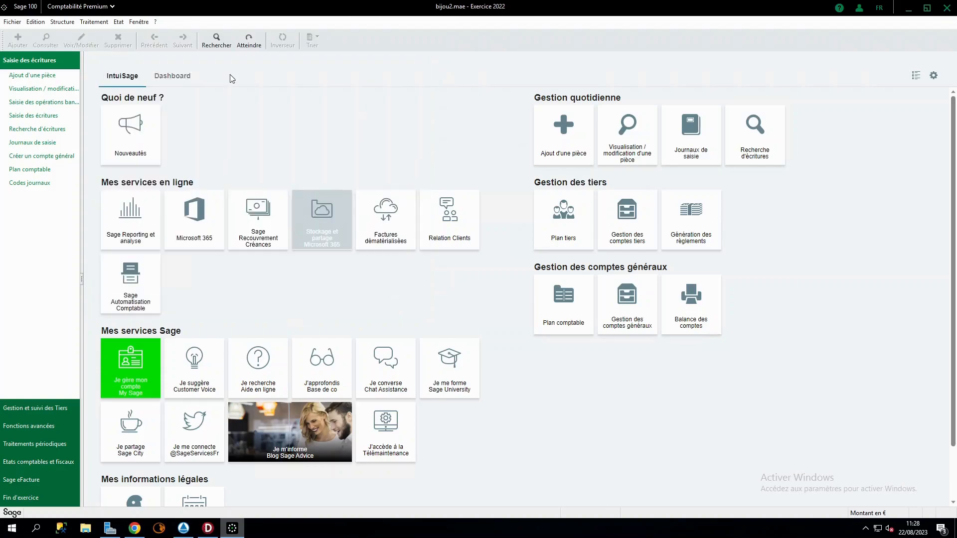
Open the DGFiP entries file generator and set the provisional file's end period to déc.22
click(139, 22)
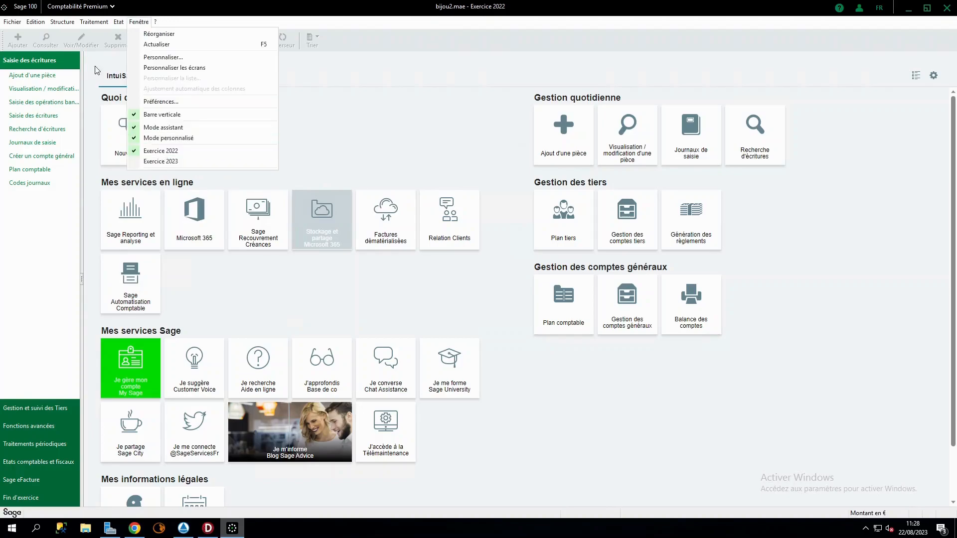
mouse_move(91, 25)
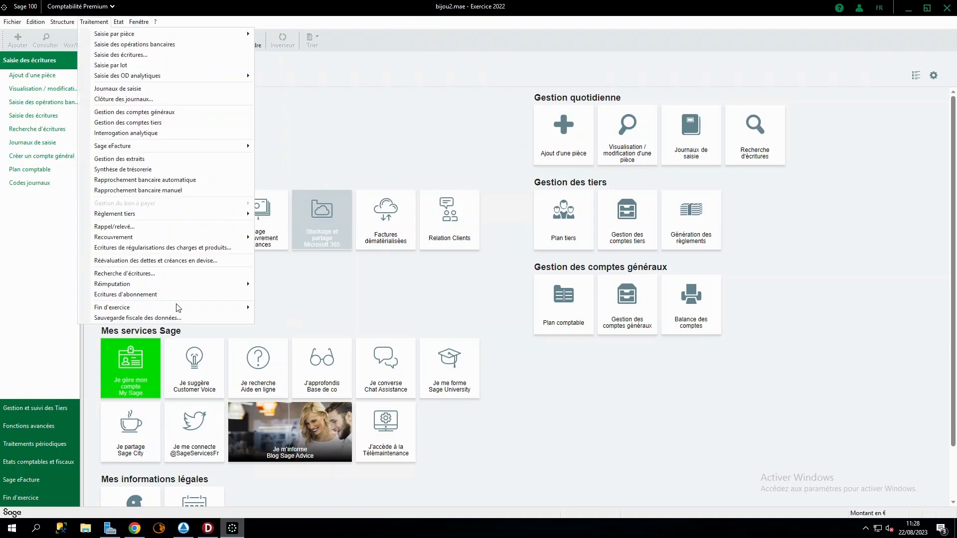
mouse_move(183, 309)
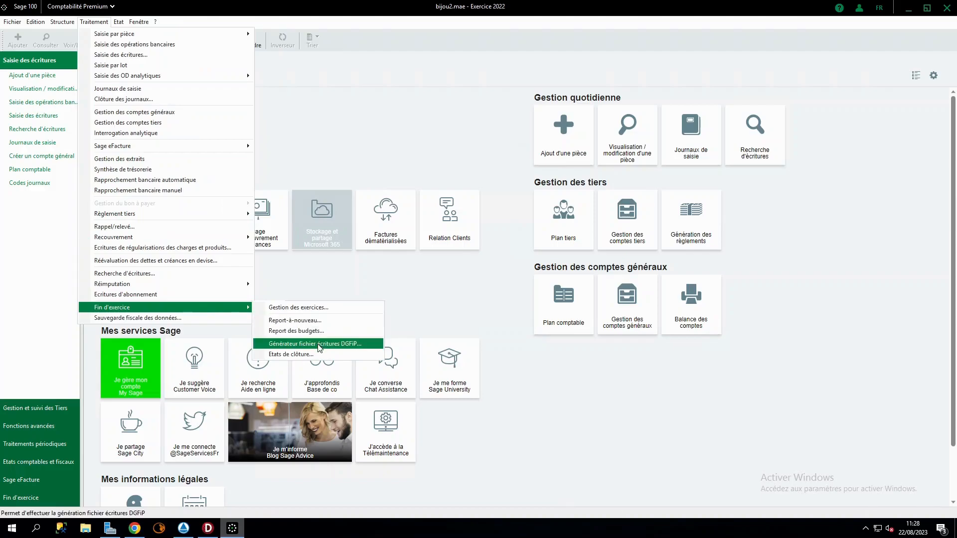
click(366, 345)
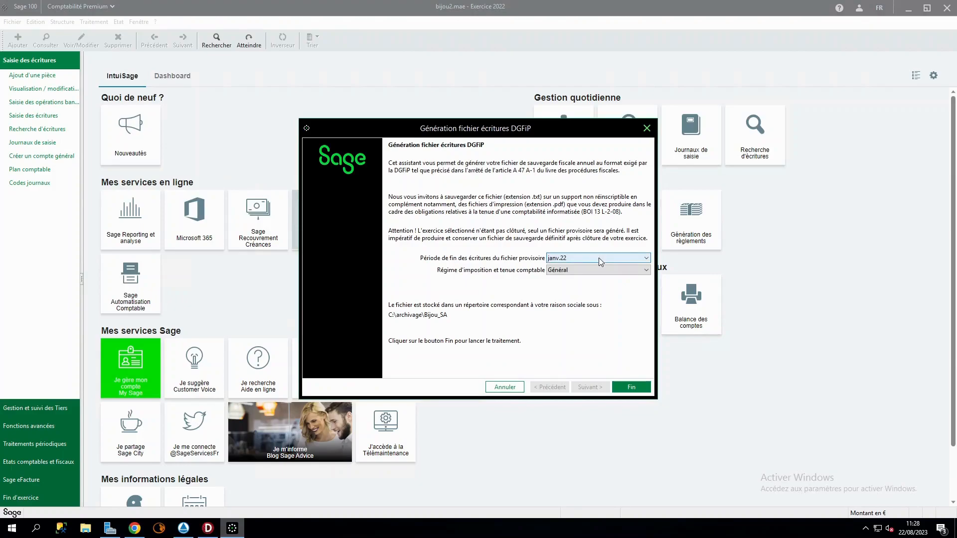
click(599, 258)
scroll(594, 299, down, 1)
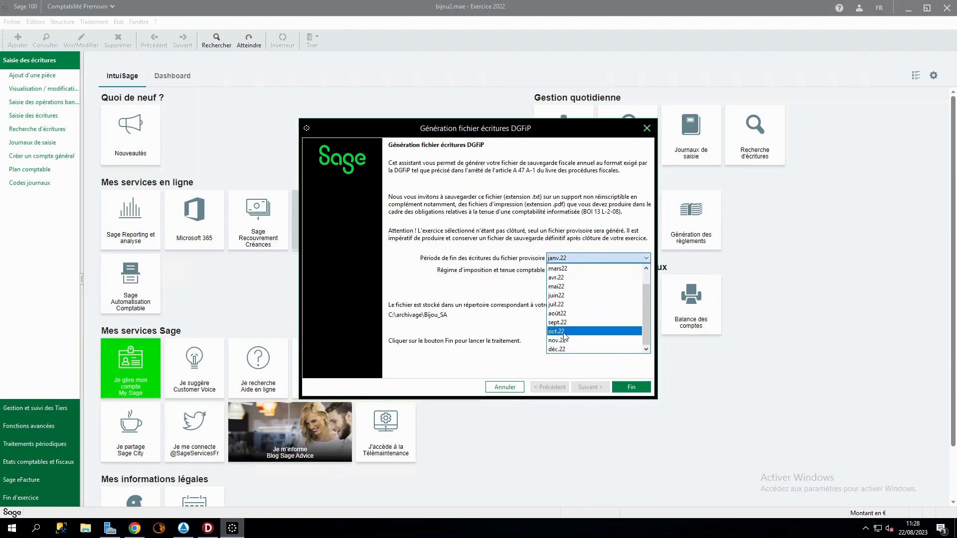
click(561, 349)
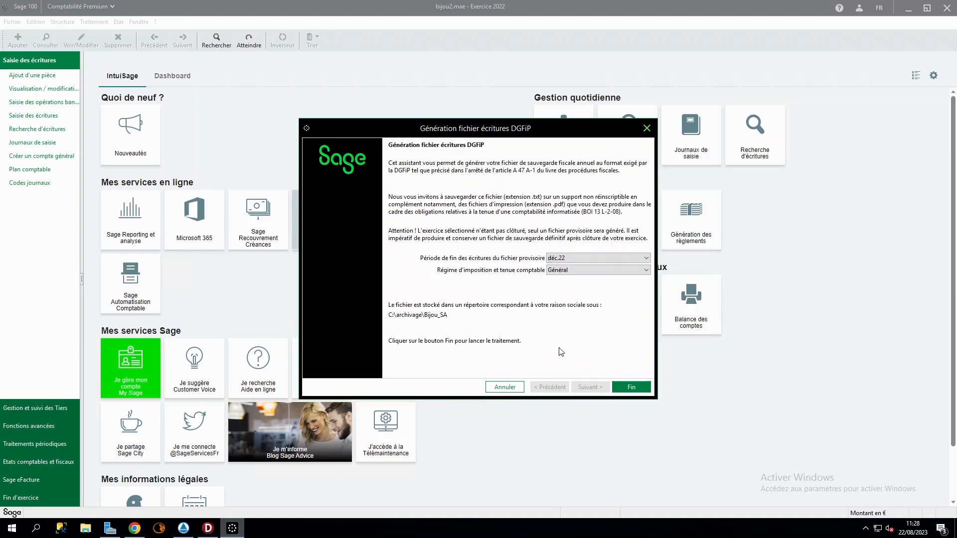
Keep the tax regime as Général and generate the provisional DGFiP entries file
click(583, 270)
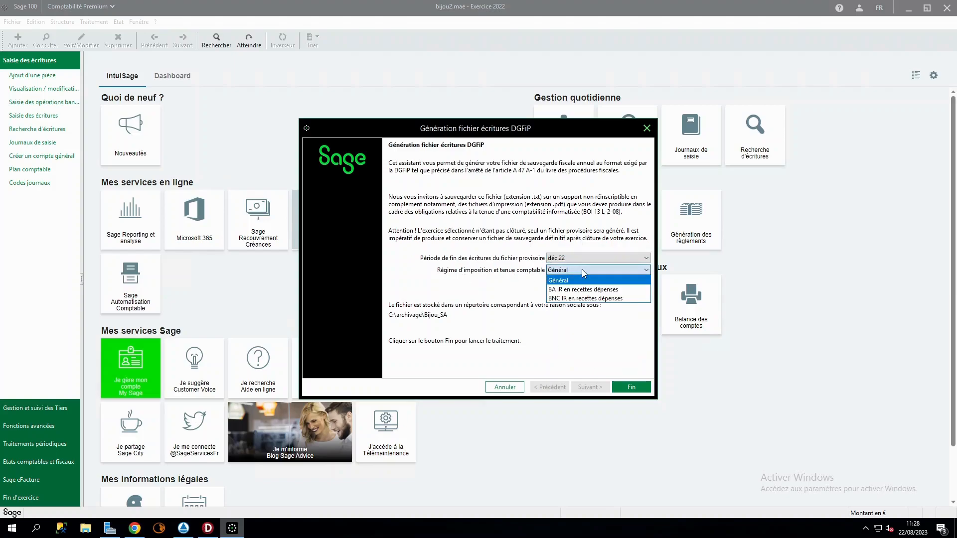
click(581, 269)
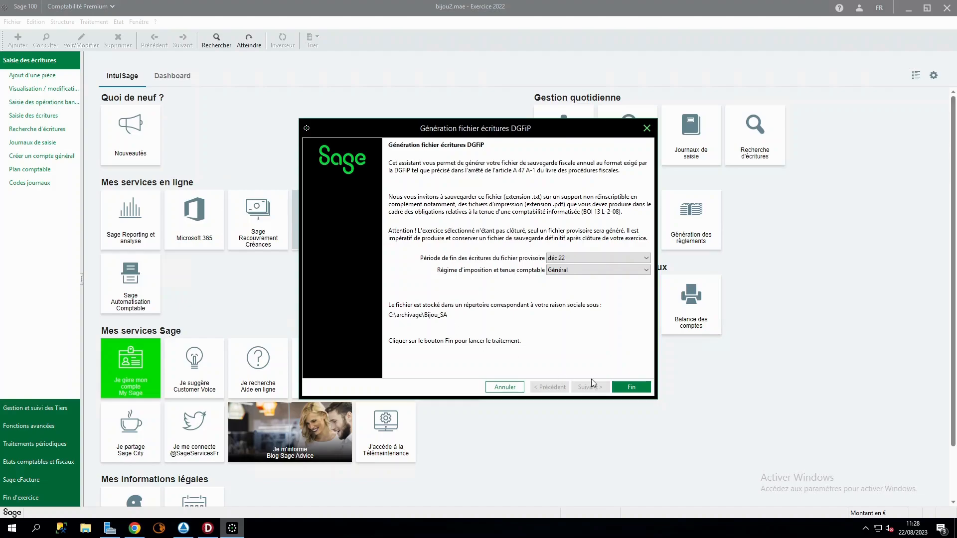
click(632, 387)
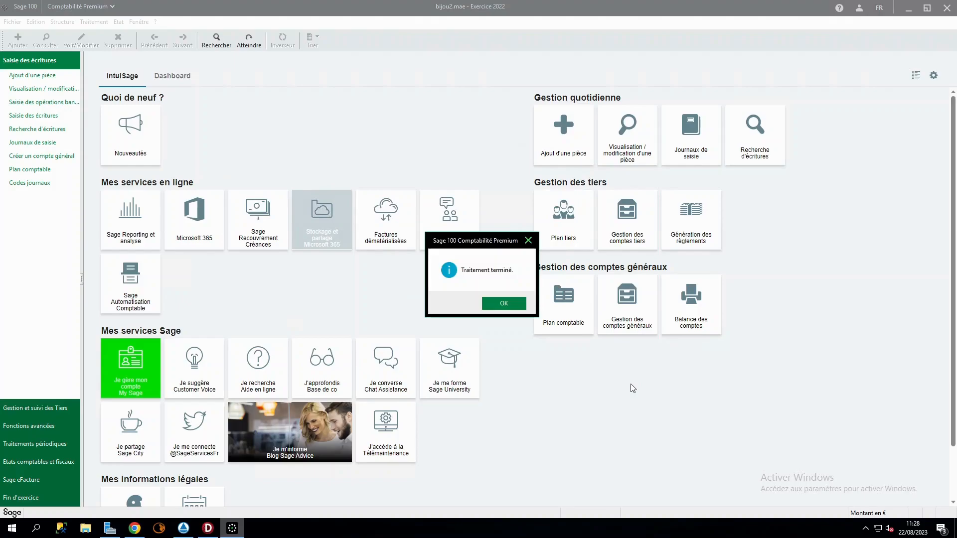
click(503, 304)
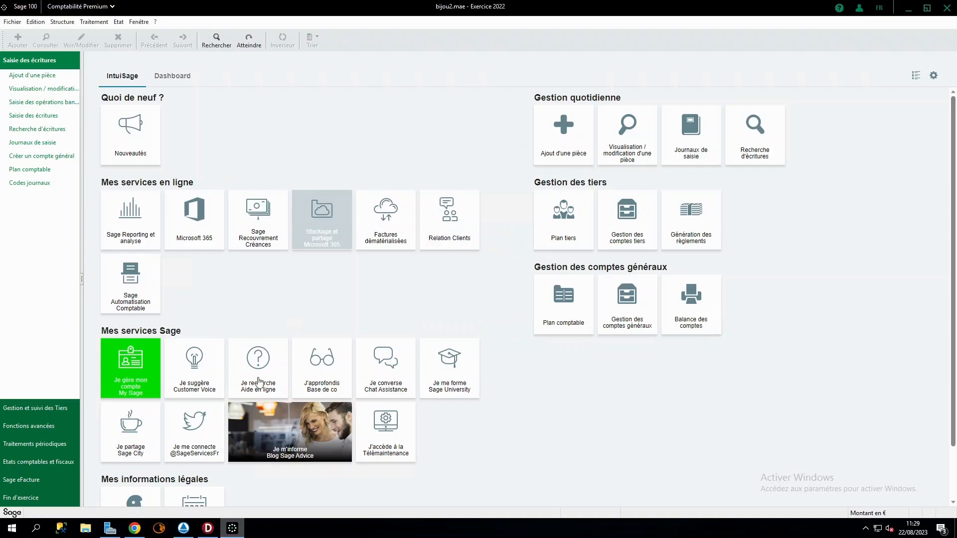
Switch to File Explorer and browse to the folder C:\archivage\Bijou_SA\Comptabilité 100c\2022
click(86, 530)
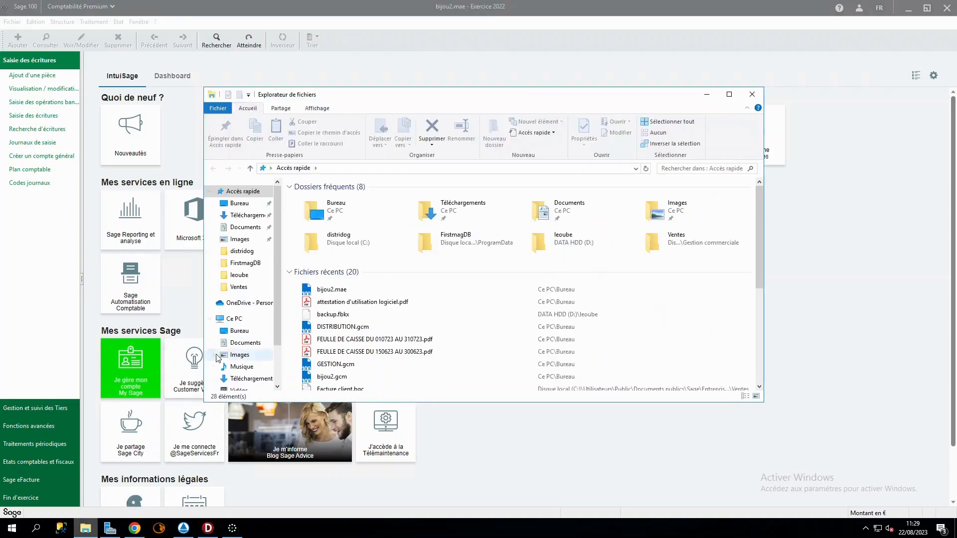
click(234, 319)
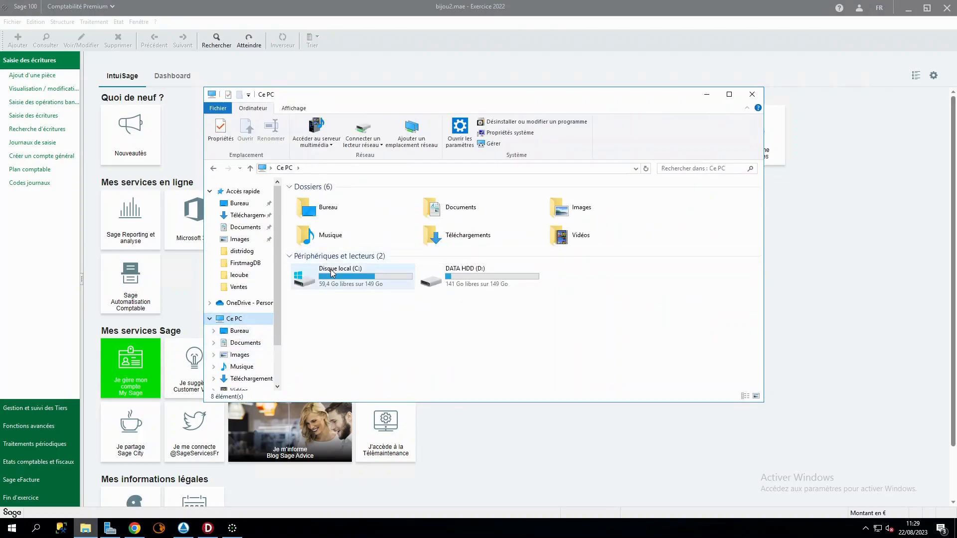
double_click(332, 272)
double_click(309, 199)
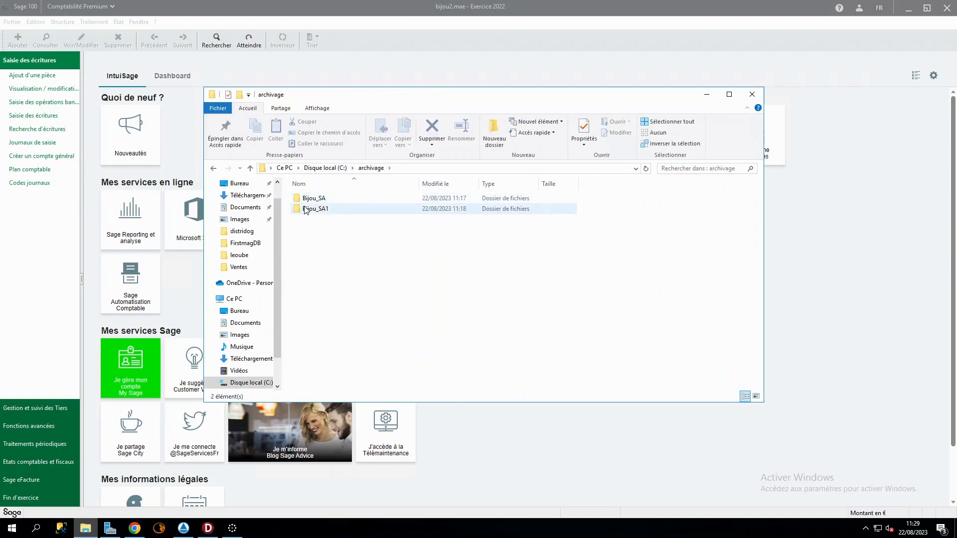
click(322, 201)
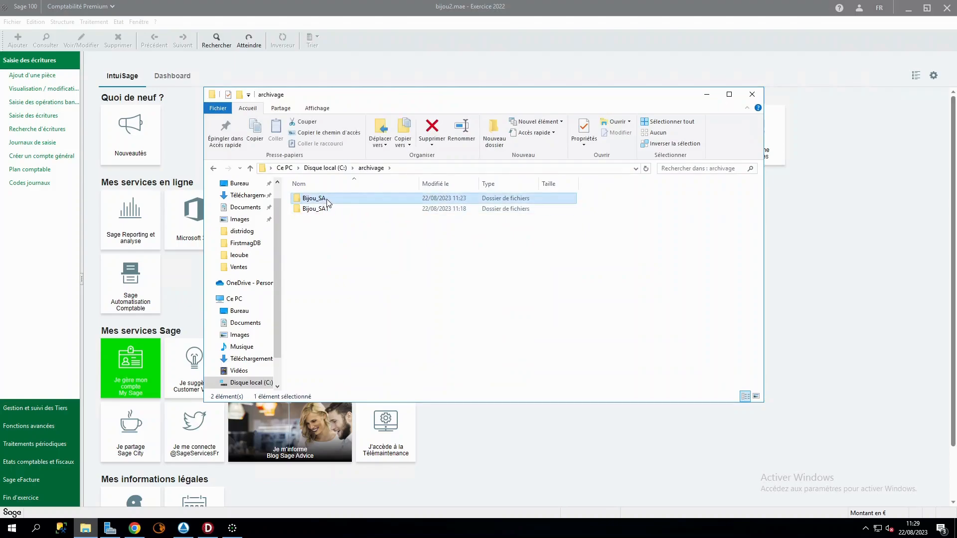
double_click(328, 201)
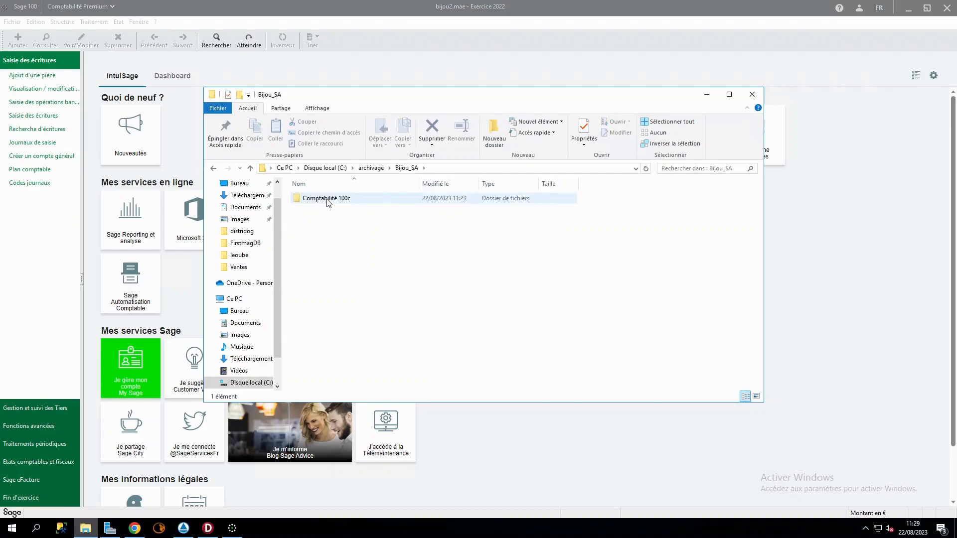
double_click(328, 199)
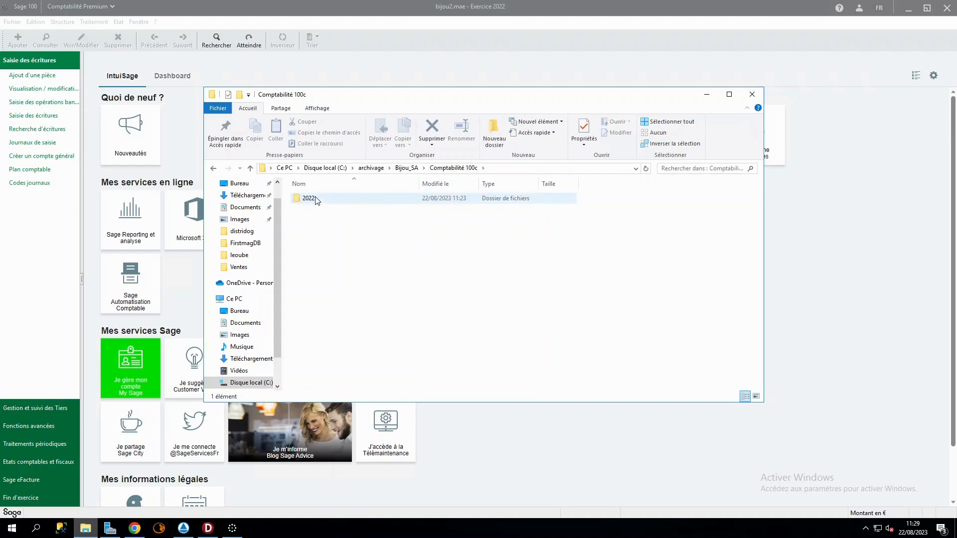
double_click(315, 200)
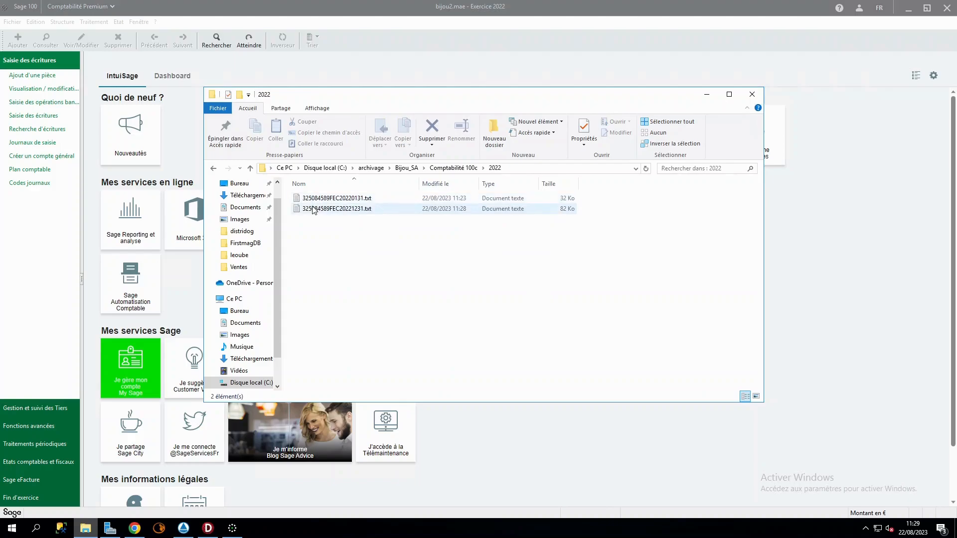
Open the generated FEC text file whose name ends in 20221231, examine its entries, and close it along with the folder
click(313, 211)
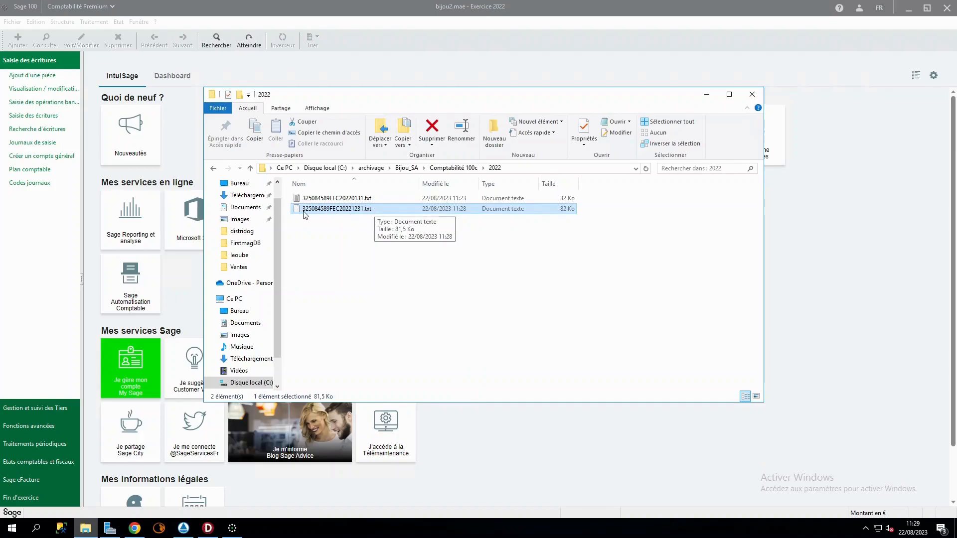
double_click(338, 209)
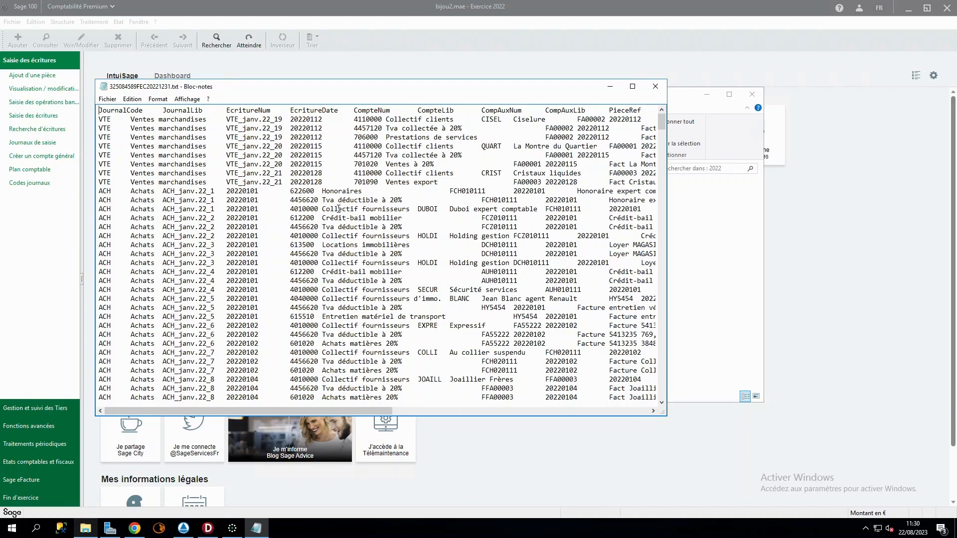
click(655, 86)
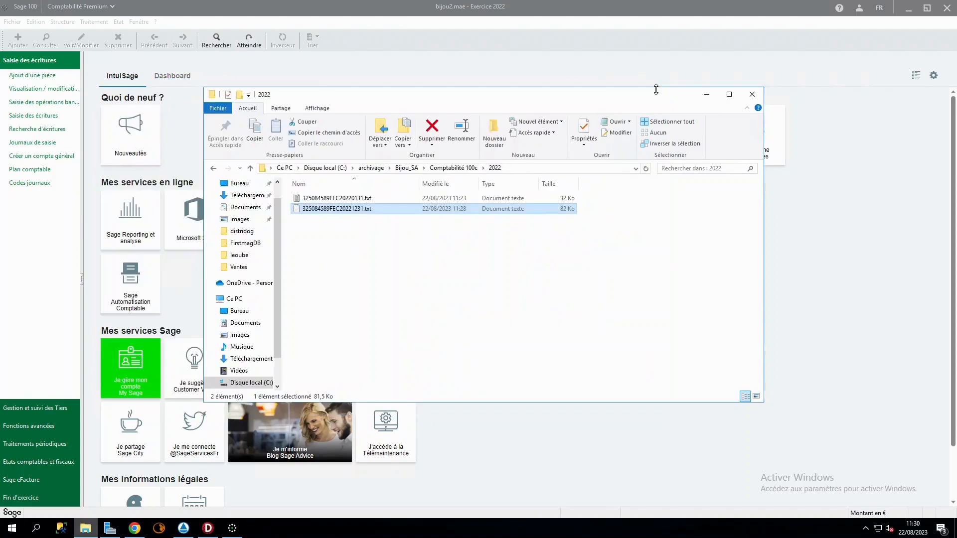
click(752, 95)
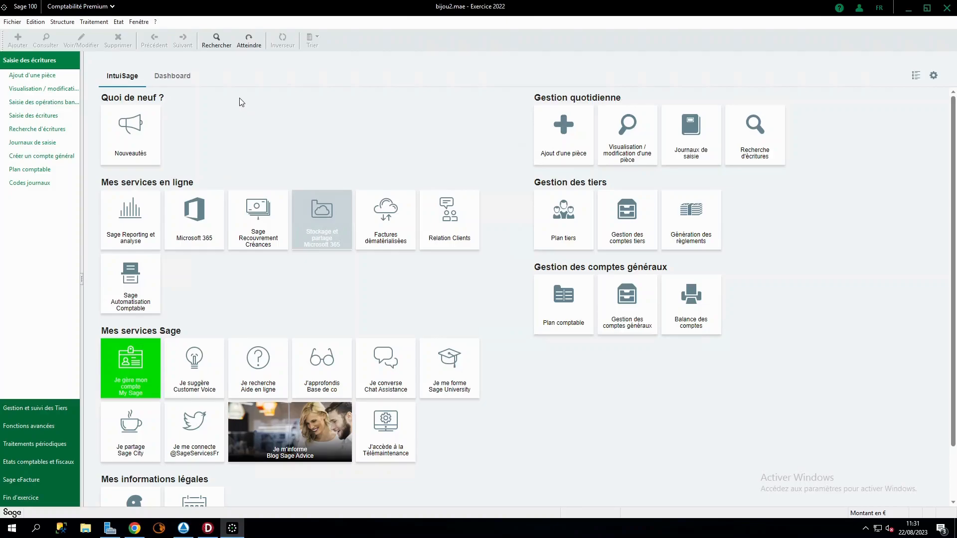
Examine the print and closure status of the 2022 entry journals in Saisie des journaux
click(87, 23)
mouse_move(136, 26)
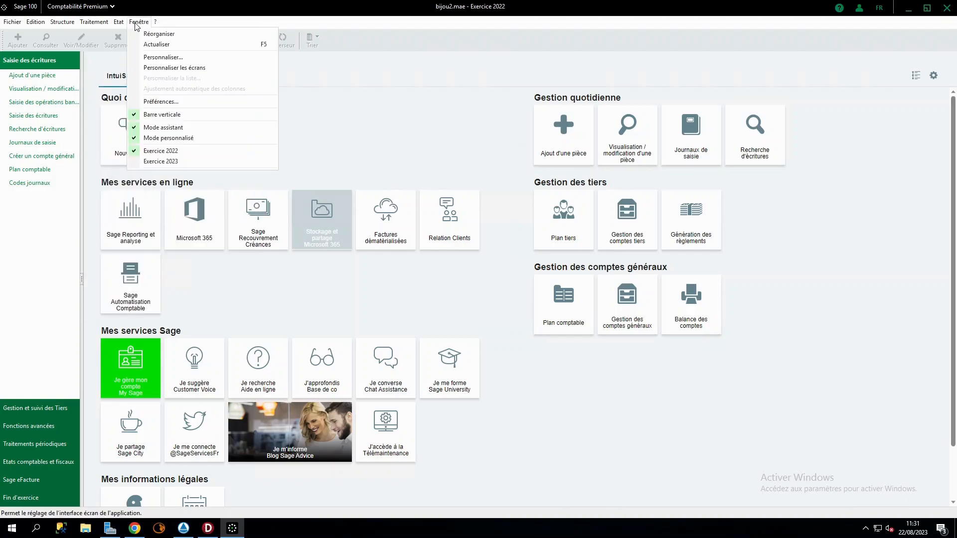
mouse_move(100, 24)
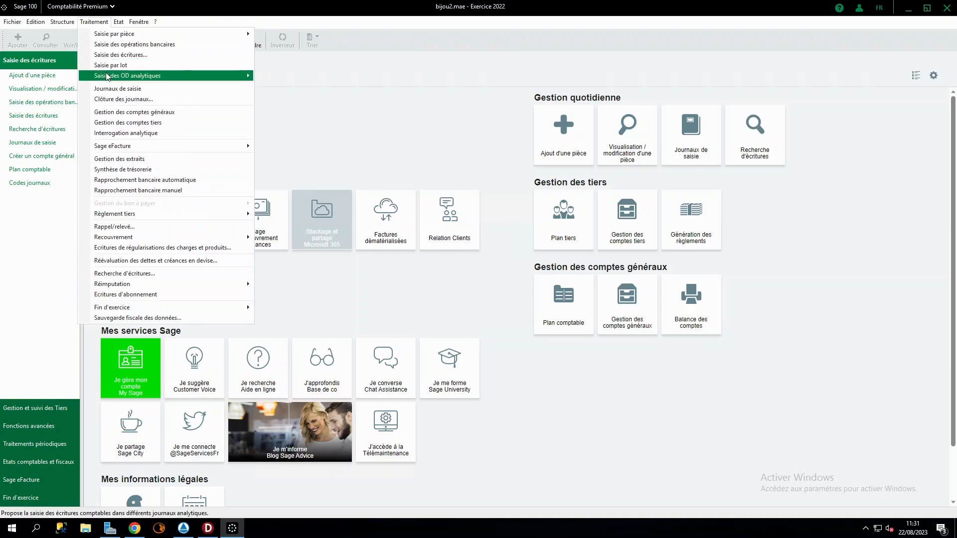
click(111, 90)
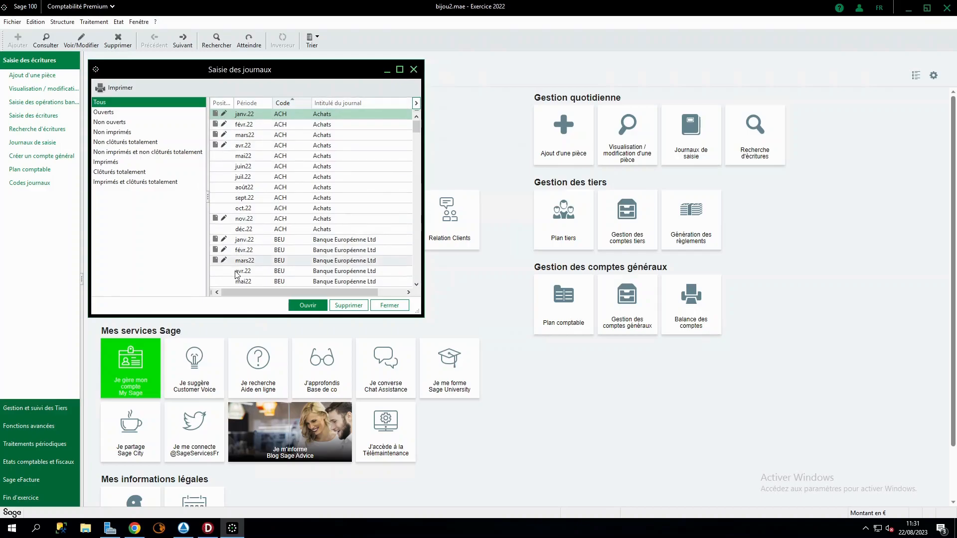
click(413, 70)
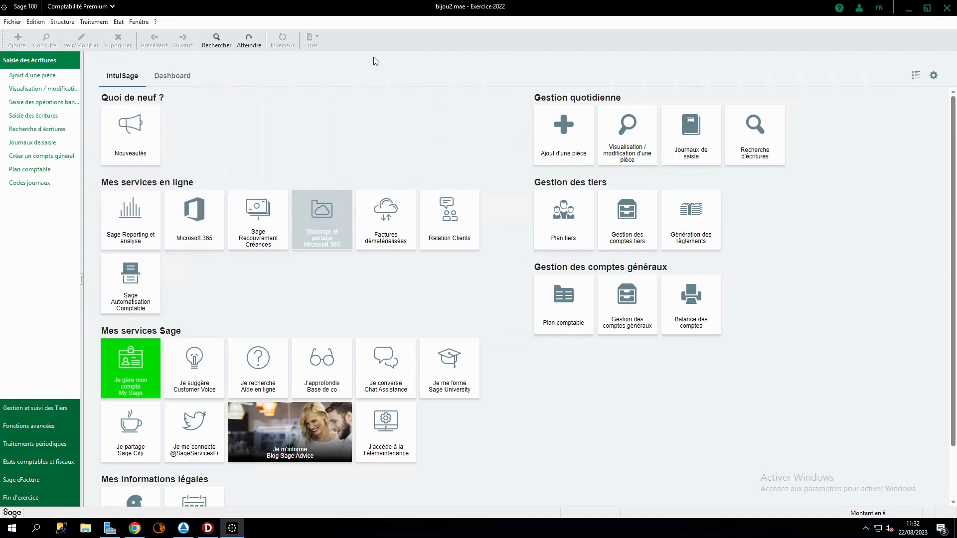
click(96, 22)
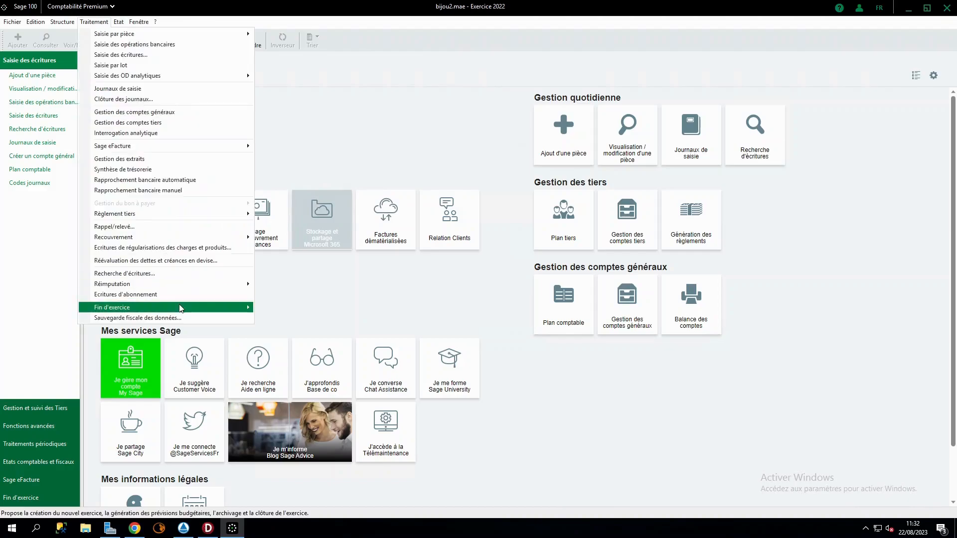
mouse_move(184, 308)
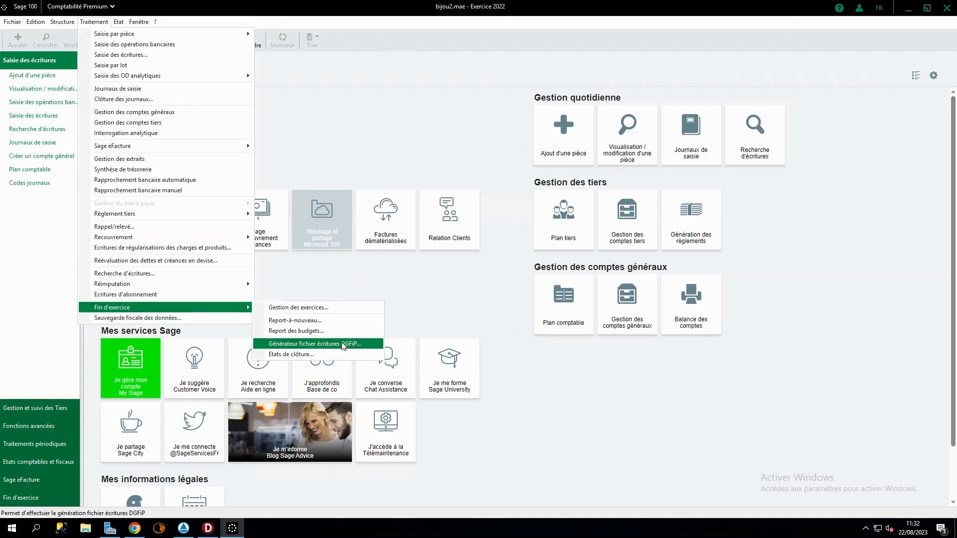
click(337, 134)
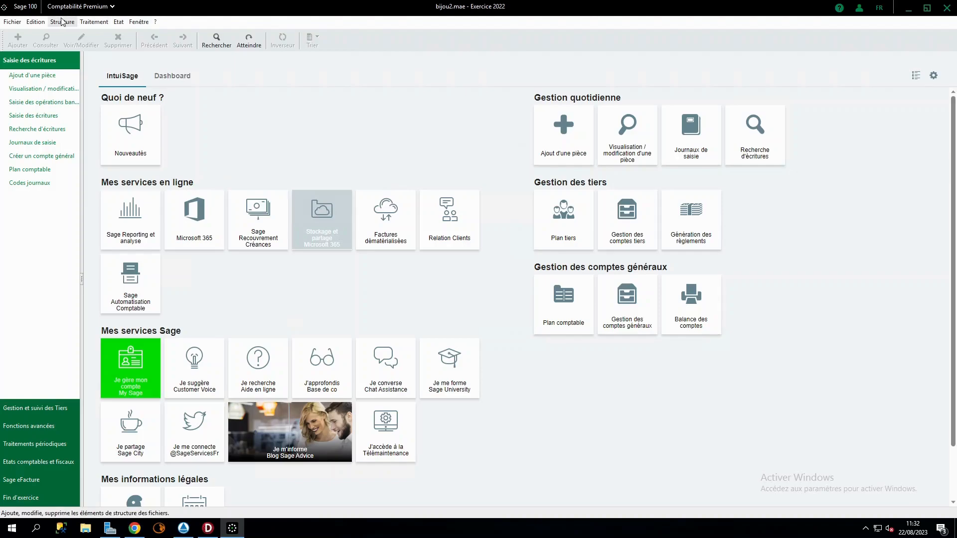
Launch an export to other software in the Fichier des Ecritures Comptables format, keeping entry dates 010122 to 311222 and the Général tax regime
click(12, 23)
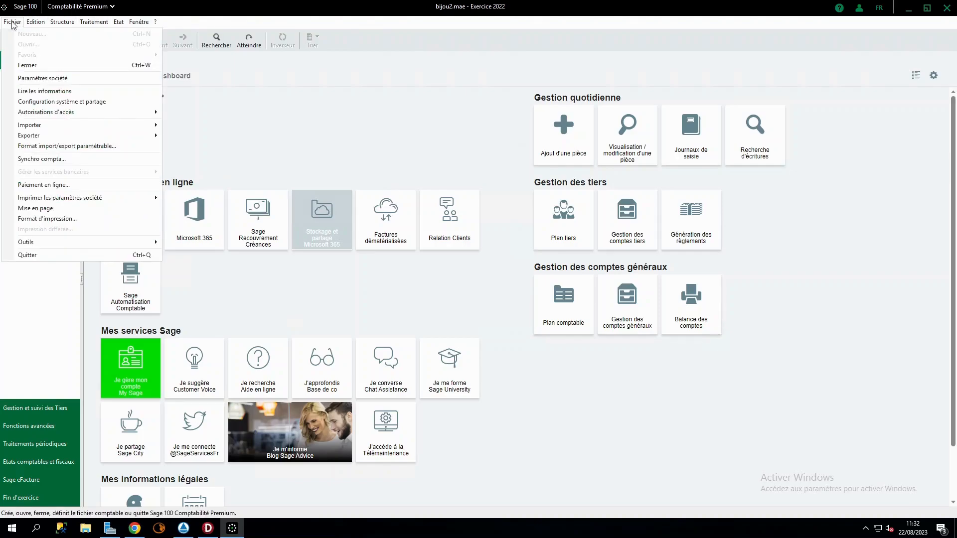
mouse_move(62, 140)
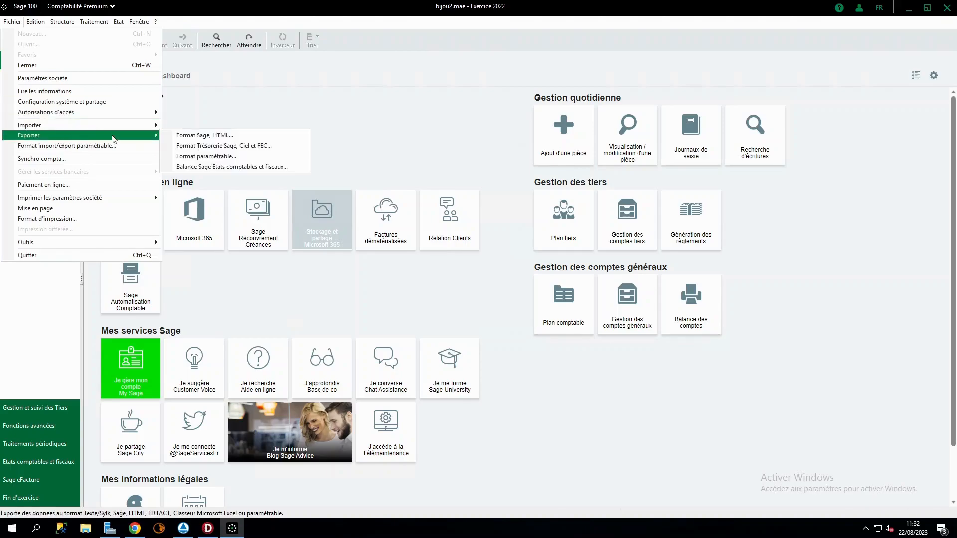
click(278, 148)
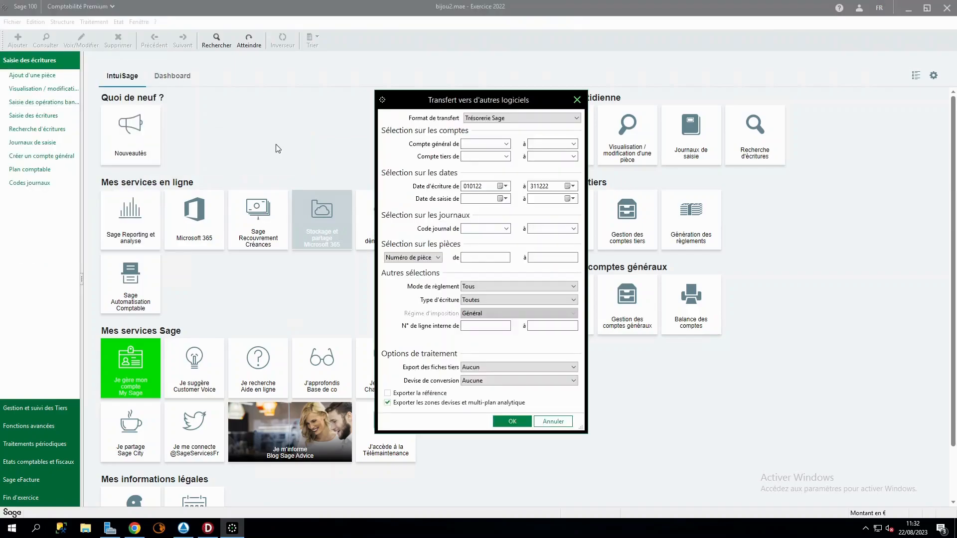
click(511, 118)
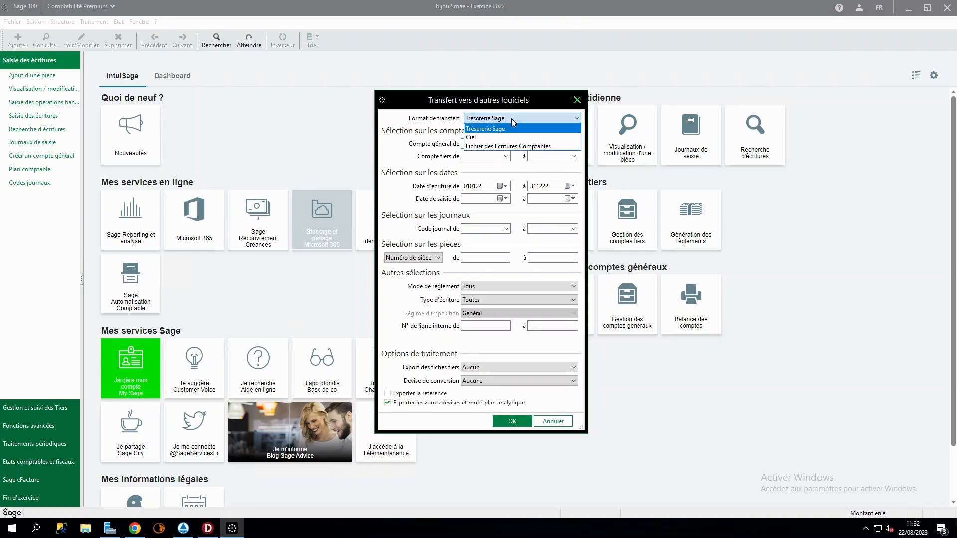
click(520, 146)
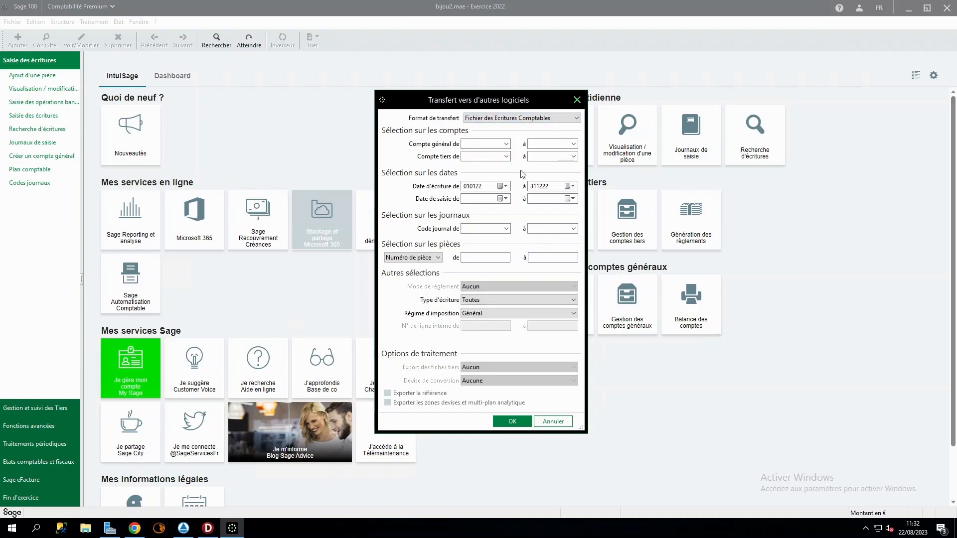
click(512, 422)
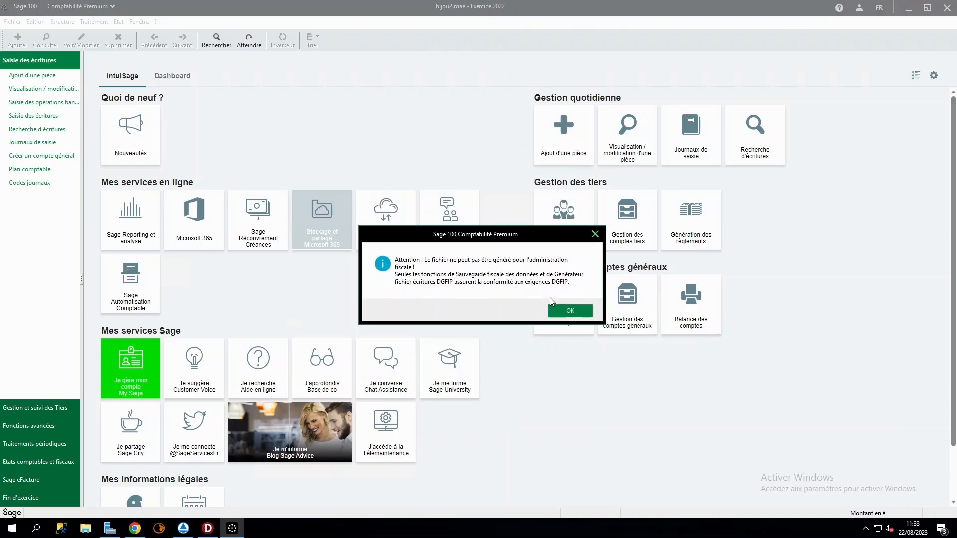
click(560, 314)
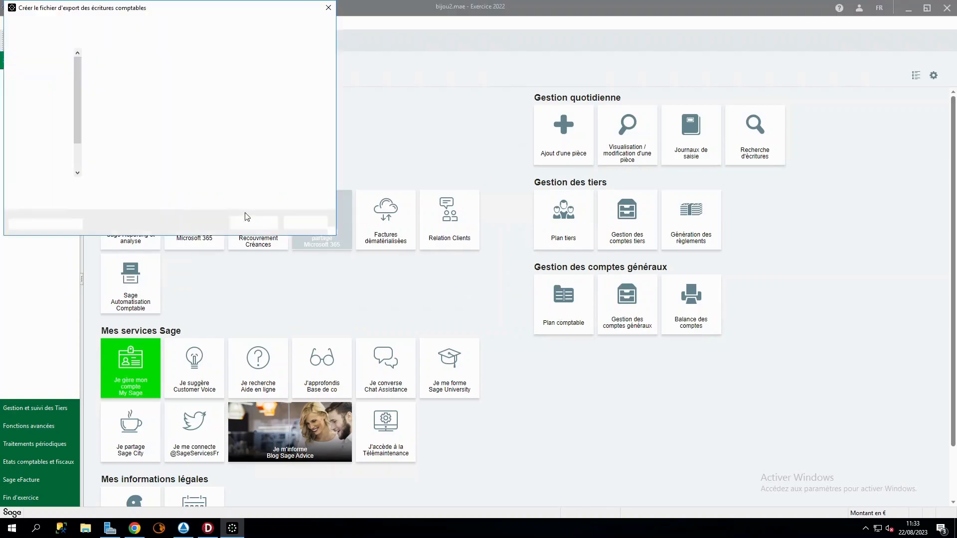
Save the accounting entries export in Documents as "fichier FEC 2022 provisoire" in Format Sage (*.txt)
drag(107, 4, 272, 90)
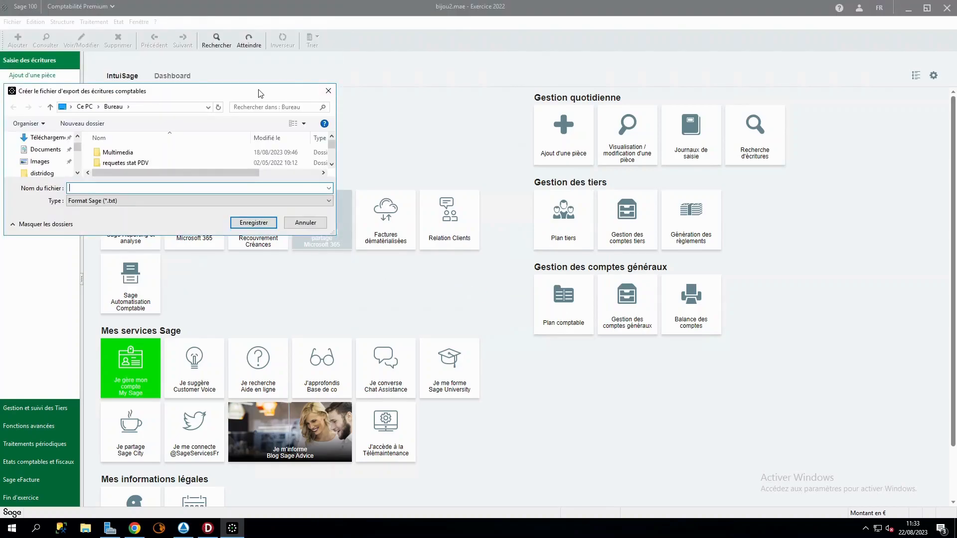
double_click(260, 93)
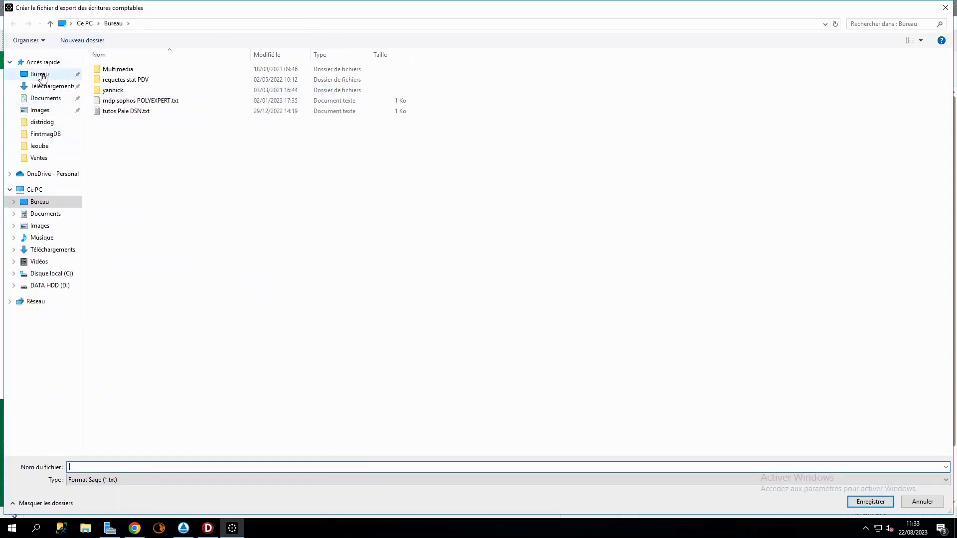
click(35, 99)
click(89, 467)
text(fichier)
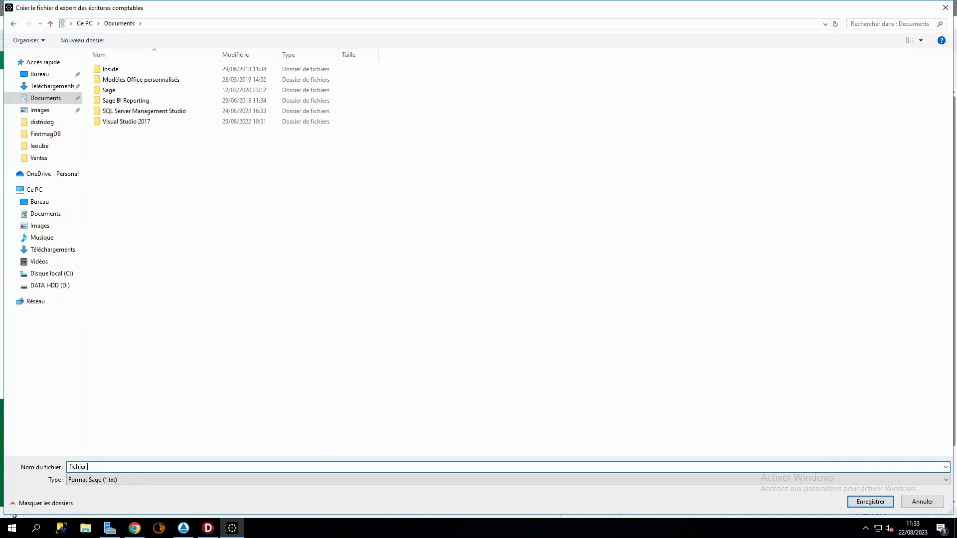
text( FEC 2022 provisoire)
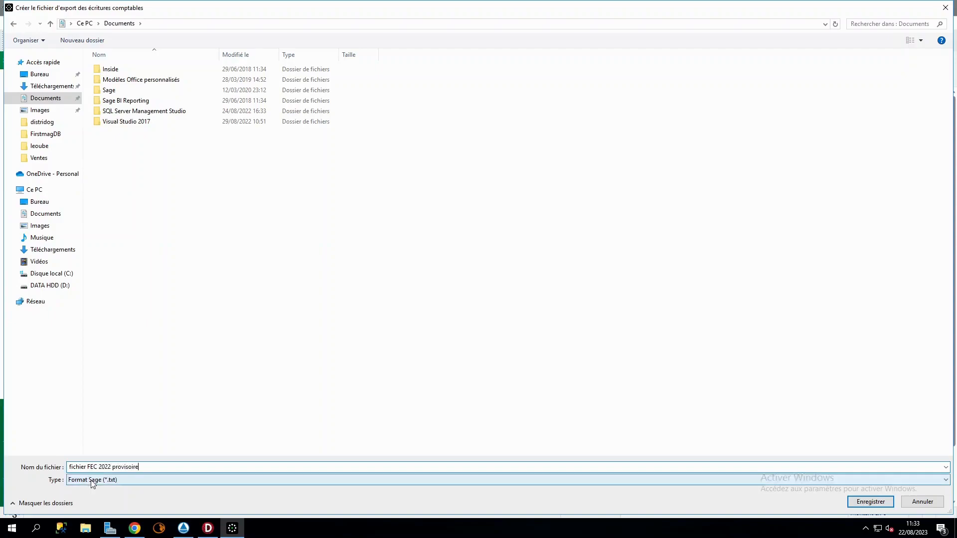
click(860, 504)
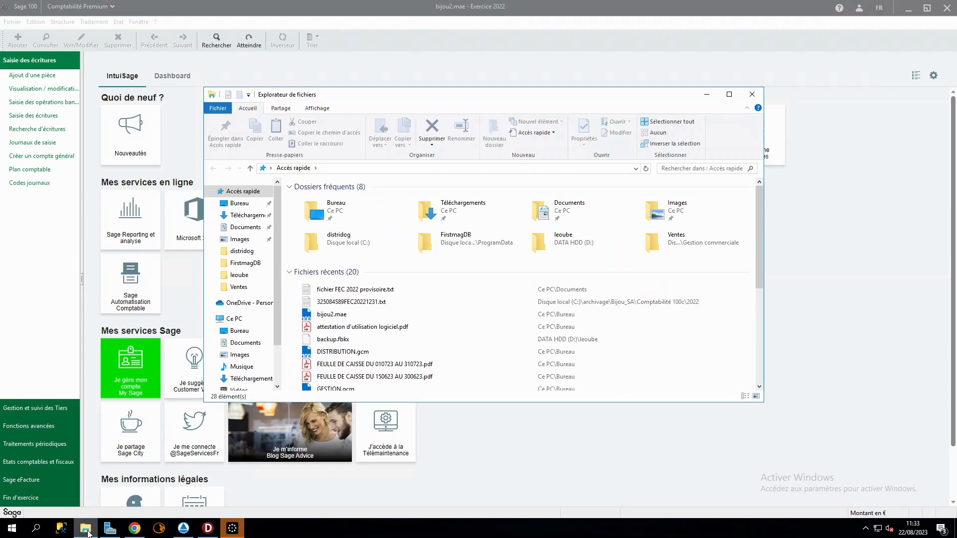
Open fichier FEC 2022 provisoire.txt from the Documents folder, examine its entries full screen, and close the file and folder
click(252, 228)
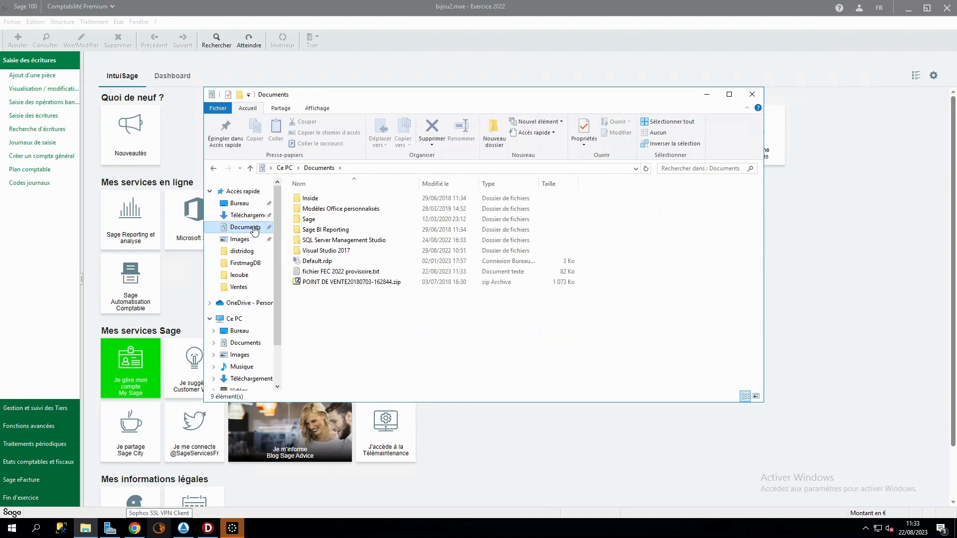
click(359, 274)
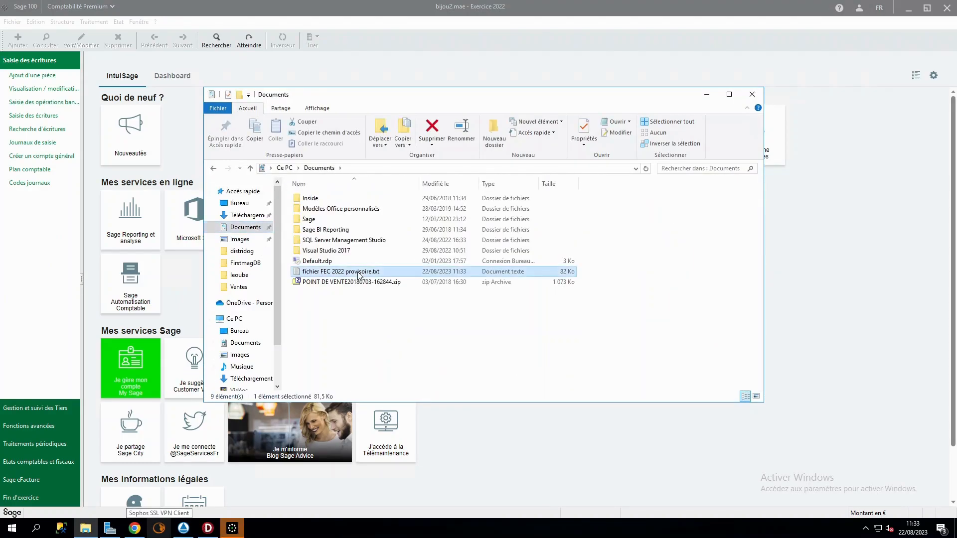
double_click(310, 271)
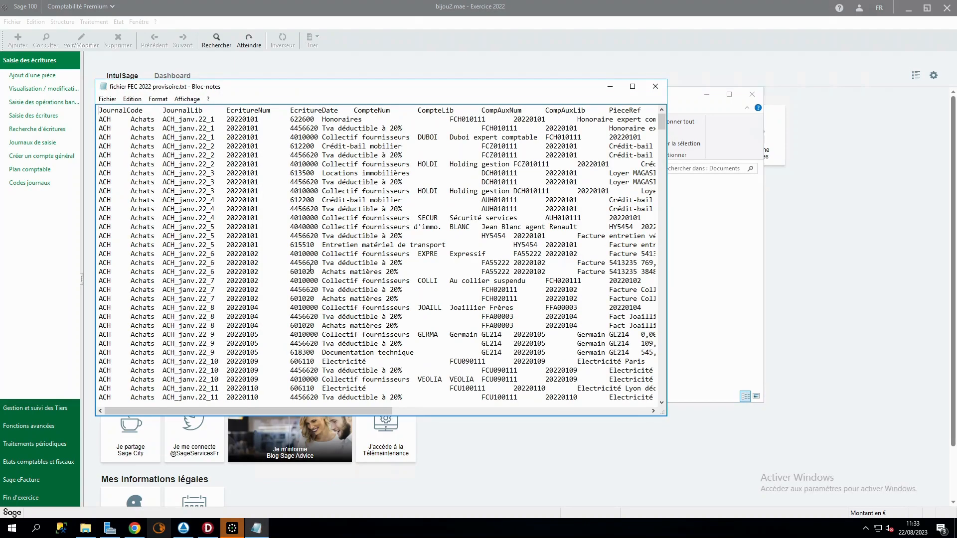
click(632, 91)
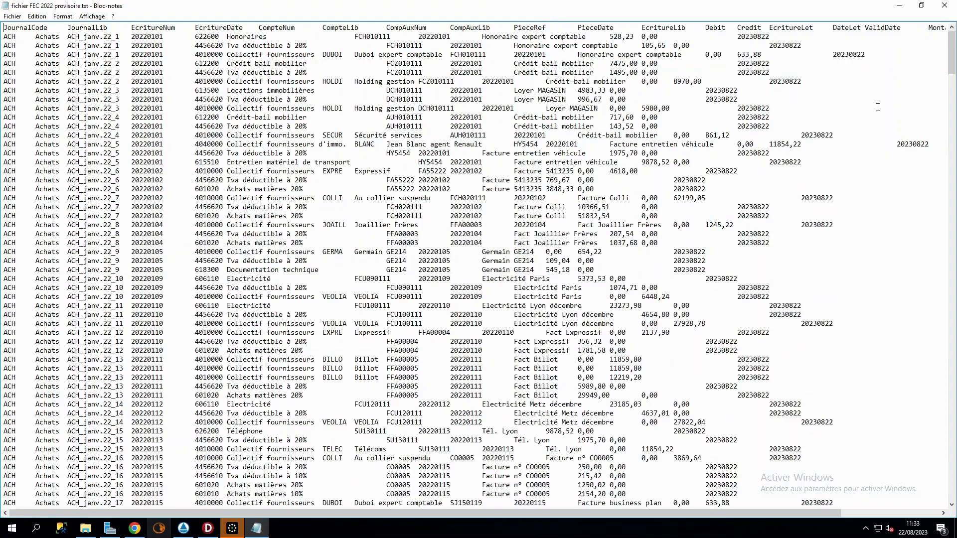
click(944, 6)
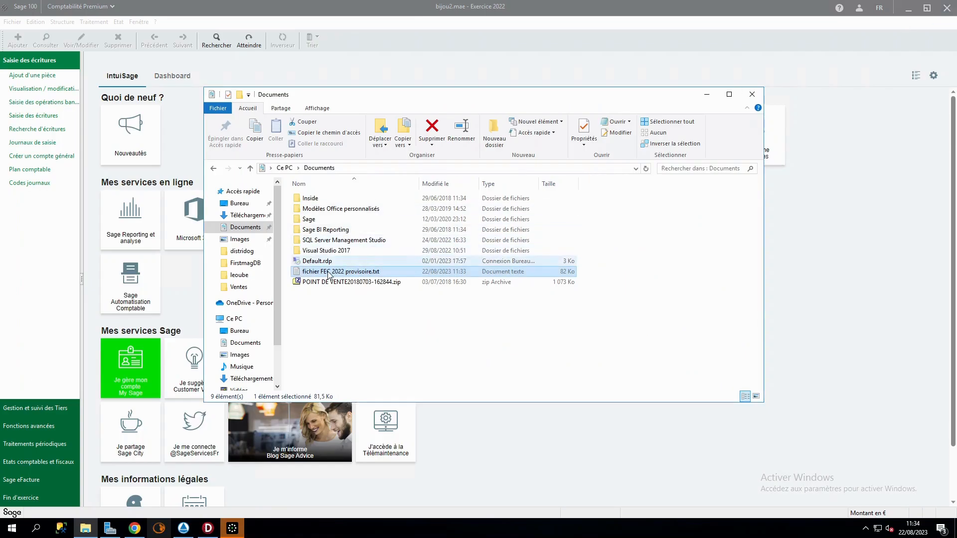
click(753, 95)
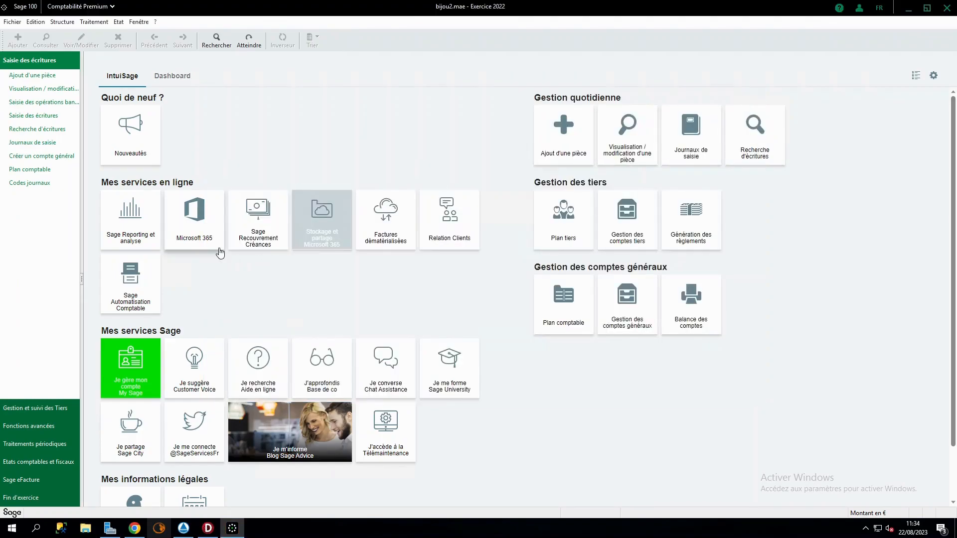